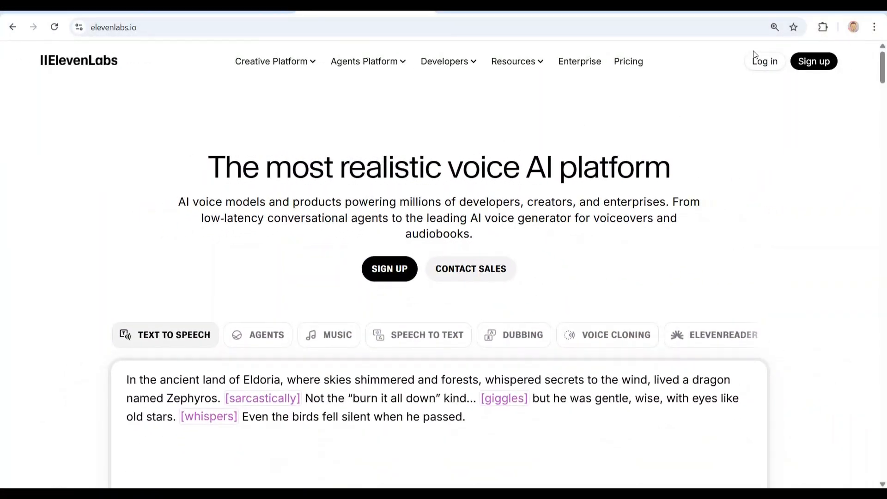
Log in to the account and open the Music product from the Creative Platform home page
{"action": "left_click", "coordinate": [763, 62]}
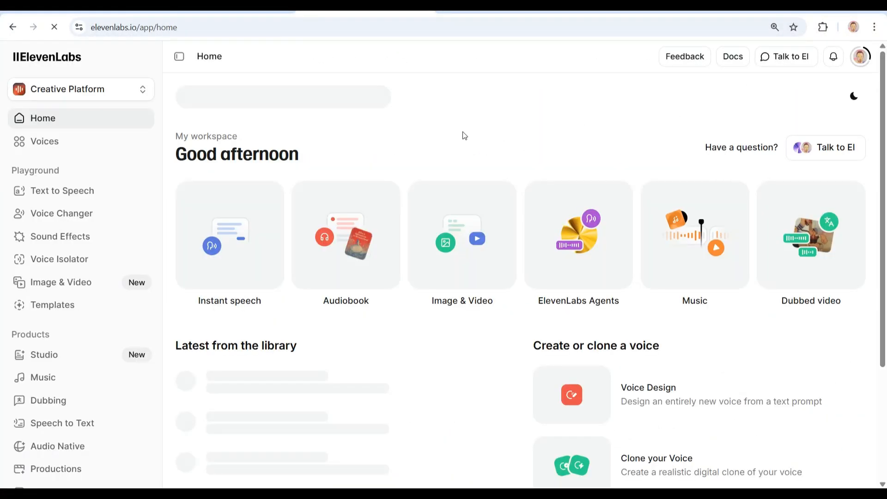
{"action": "scroll", "coordinate": [177, 170], "scroll_direction": "up", "scroll_amount": 5}
{"action": "scroll", "coordinate": [178, 170], "scroll_direction": "left", "scroll_amount": 3}
{"action": "scroll", "coordinate": [68, 194], "scroll_direction": "down", "scroll_amount": 1}
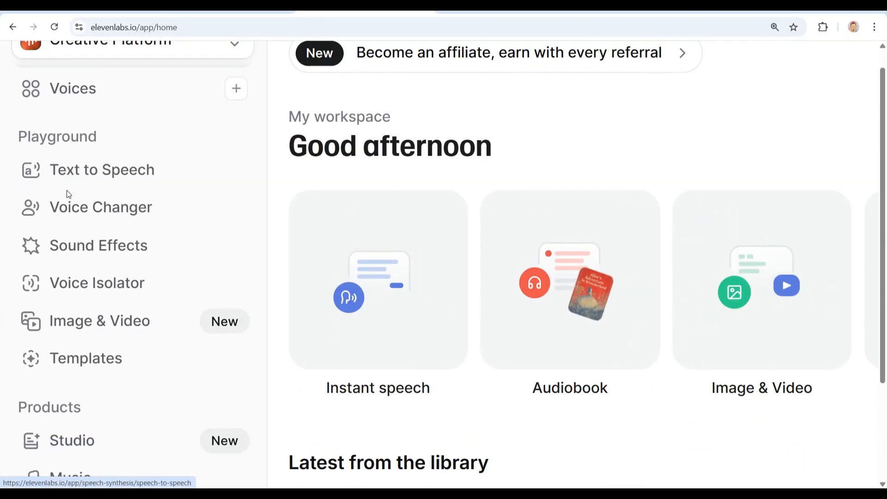
{"action": "scroll", "coordinate": [67, 194], "scroll_direction": "down", "scroll_amount": 5}
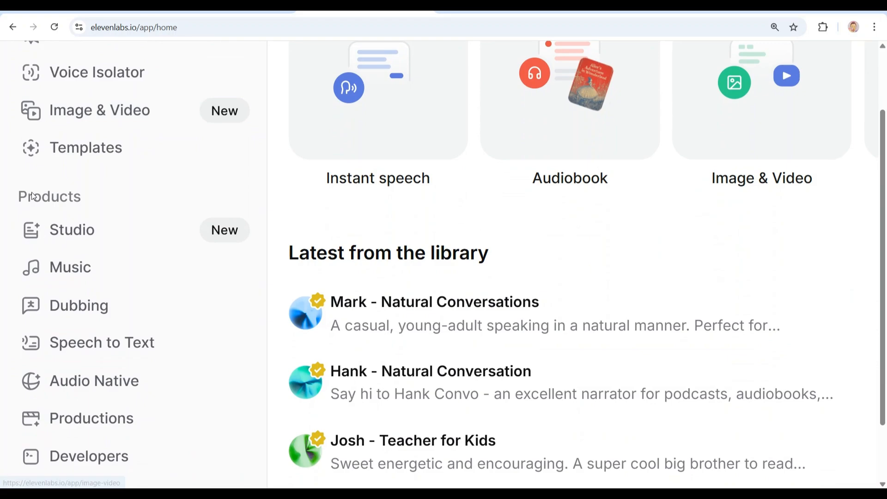
{"action": "scroll", "coordinate": [71, 196], "scroll_direction": "down", "scroll_amount": 2}
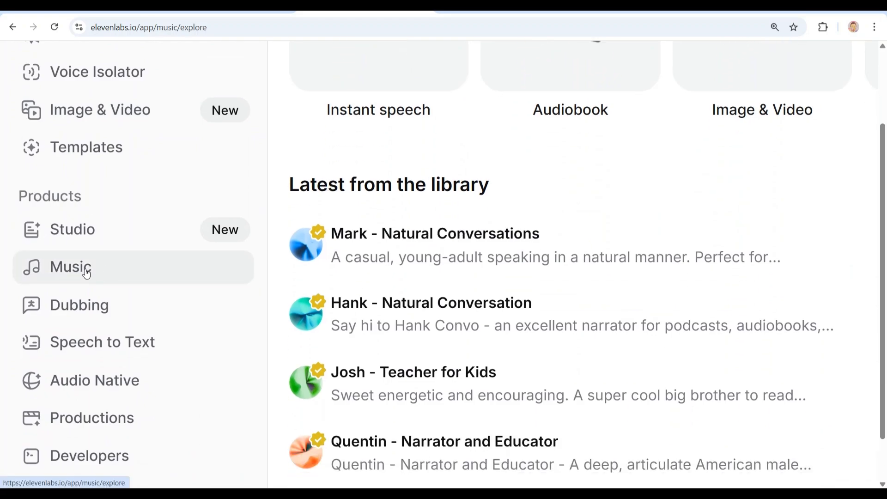
{"action": "left_click", "coordinate": [87, 273]}
Enter the music prompt "sleep meditation song, calming, relaxing with ambient pads and gentle rain sounds, slow, minimal with a peaceful and ethereal soundscape"
{"action": "scroll", "coordinate": [586, 200], "scroll_direction": "down", "scroll_amount": 5}
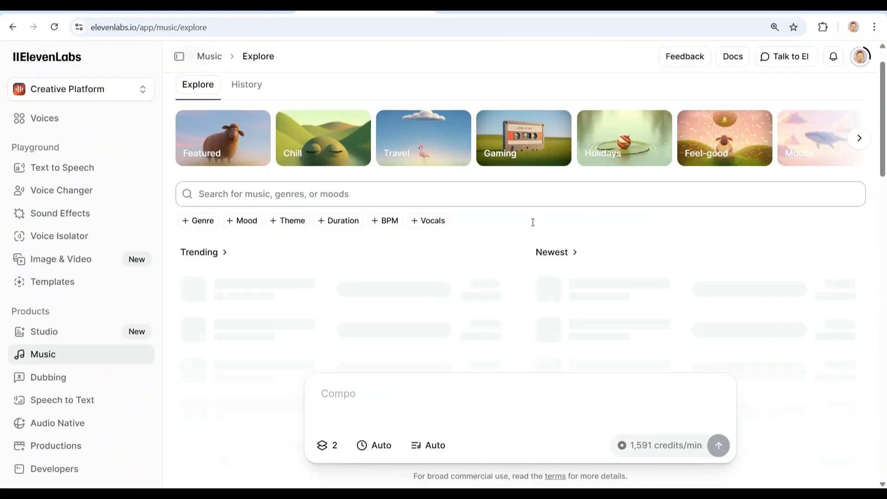
{"action": "scroll", "coordinate": [470, 234], "scroll_direction": "down", "scroll_amount": 1}
{"action": "scroll", "coordinate": [336, 194], "scroll_direction": "up", "scroll_amount": 2}
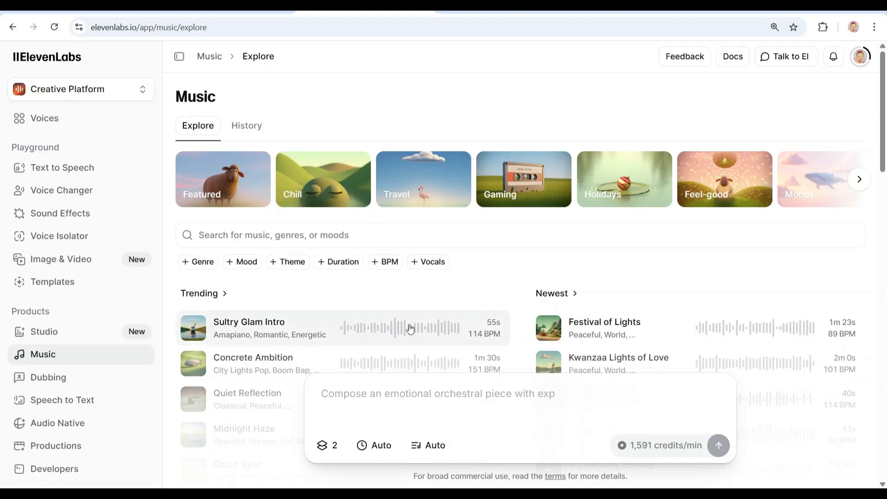
{"action": "scroll", "coordinate": [367, 406], "scroll_direction": "up", "scroll_amount": 5}
{"action": "scroll", "coordinate": [367, 408], "scroll_direction": "right", "scroll_amount": 3}
{"action": "scroll", "coordinate": [367, 408], "scroll_direction": "down", "scroll_amount": 2}
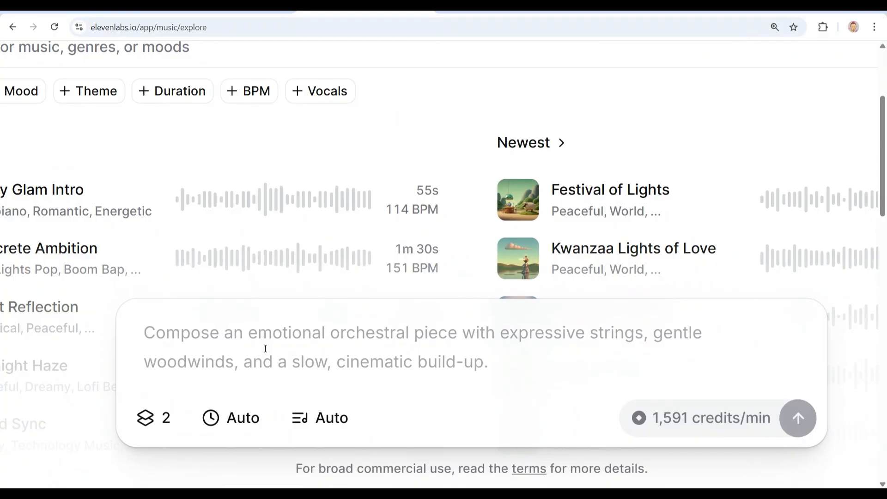
{"action": "left_click", "coordinate": [266, 349]}
{"action": "type", "text": "sleep meditation"}
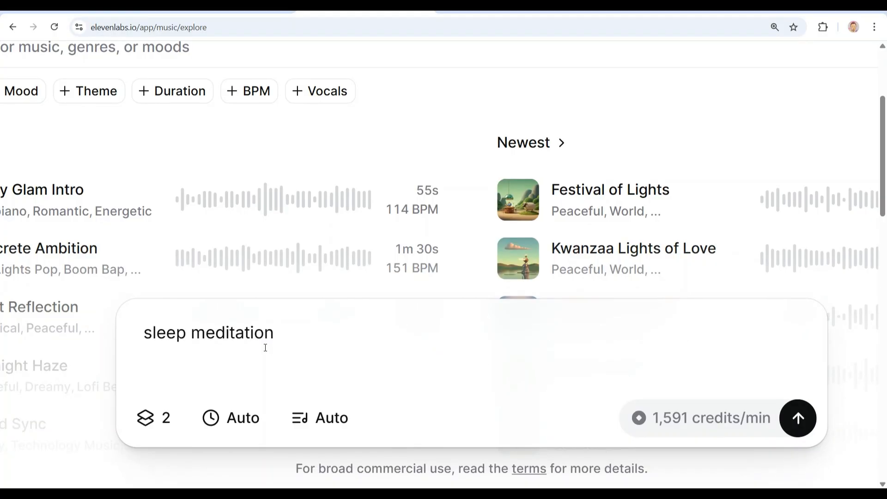
{"action": "type", "text": "song, calming, relaxing with ambient pads an"}
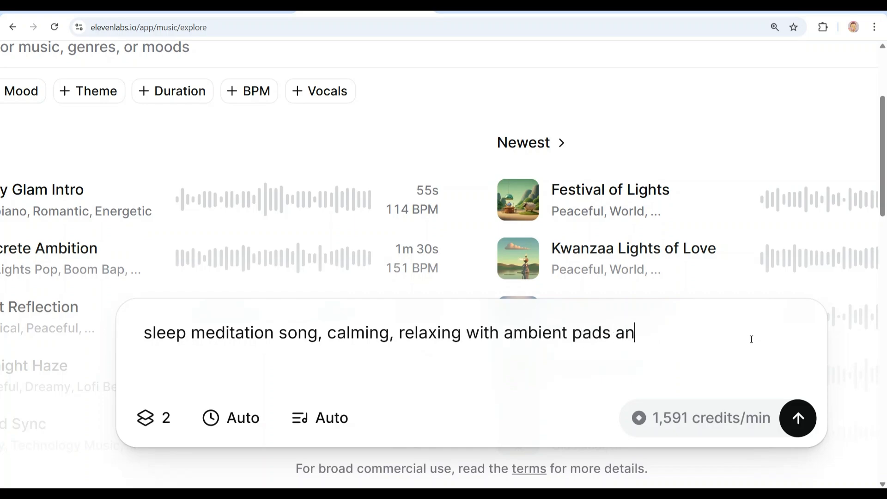
{"action": "type", "text": "sounds"}
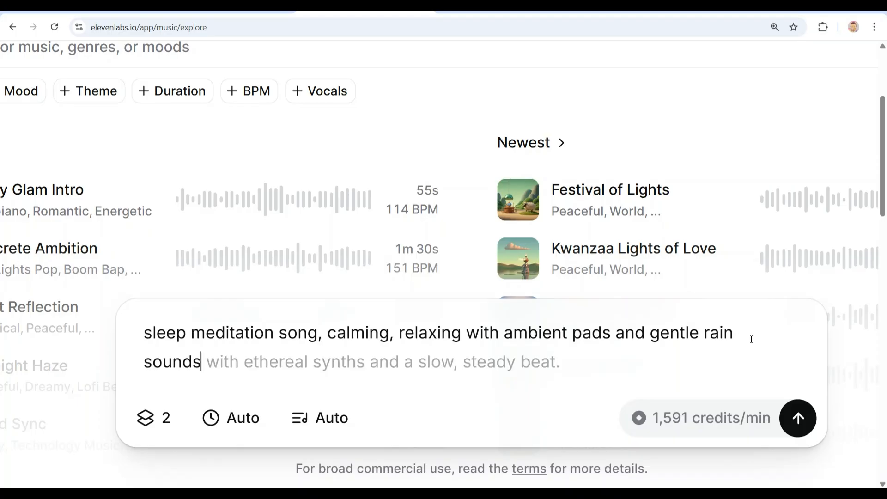
{"action": "type", "text": ", slow, minimal"}
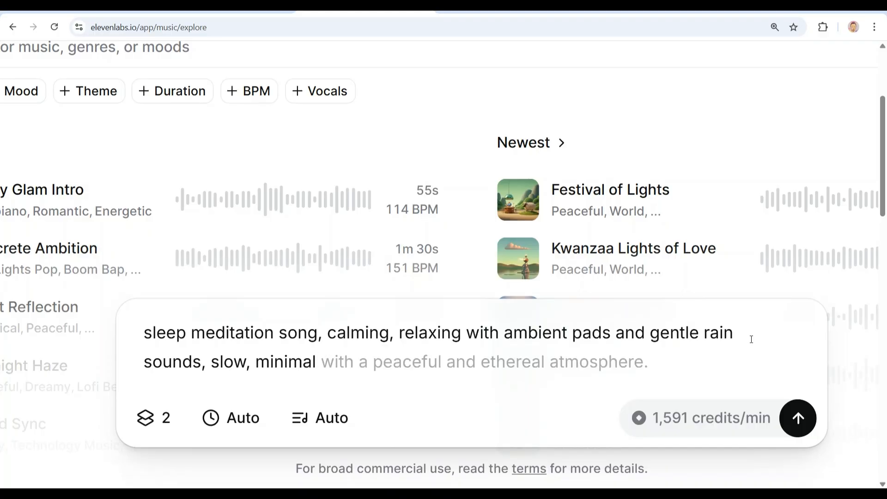
{"action": "type", "text": " wit"}
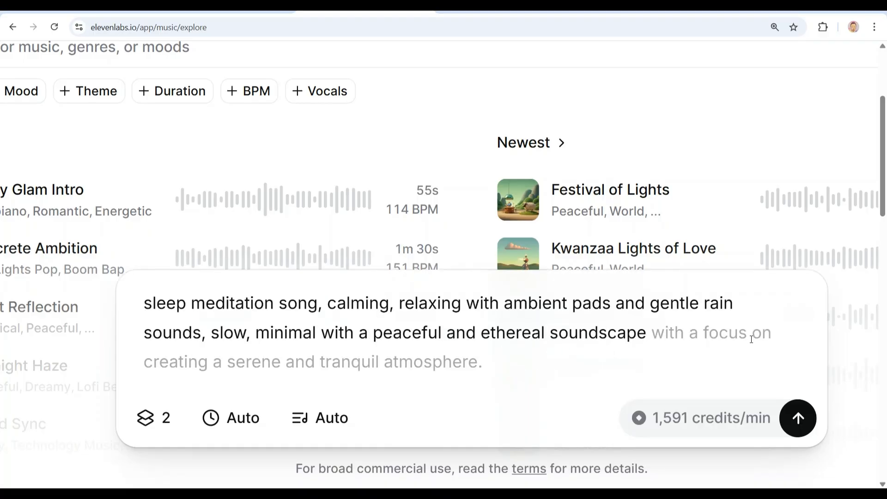
Keep two variants, set the song duration to 2m and set the lyrics option to Instrumental
{"action": "left_click", "coordinate": [150, 426]}
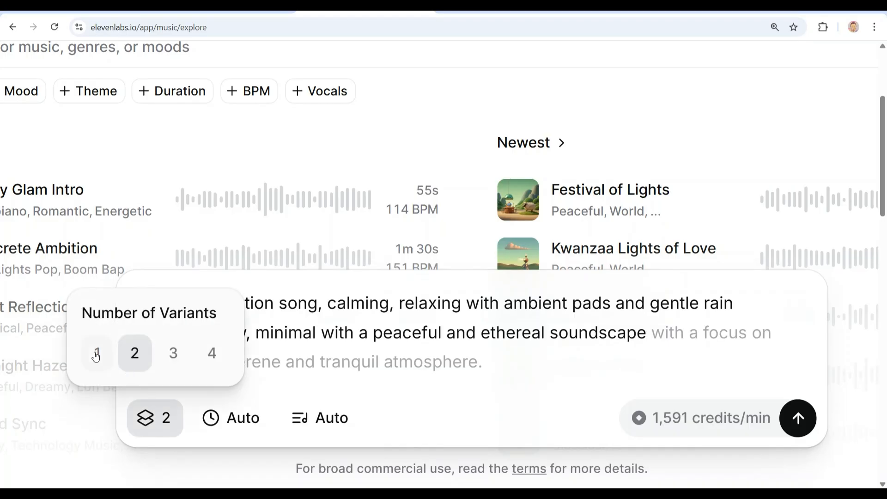
{"action": "left_click", "coordinate": [225, 418]}
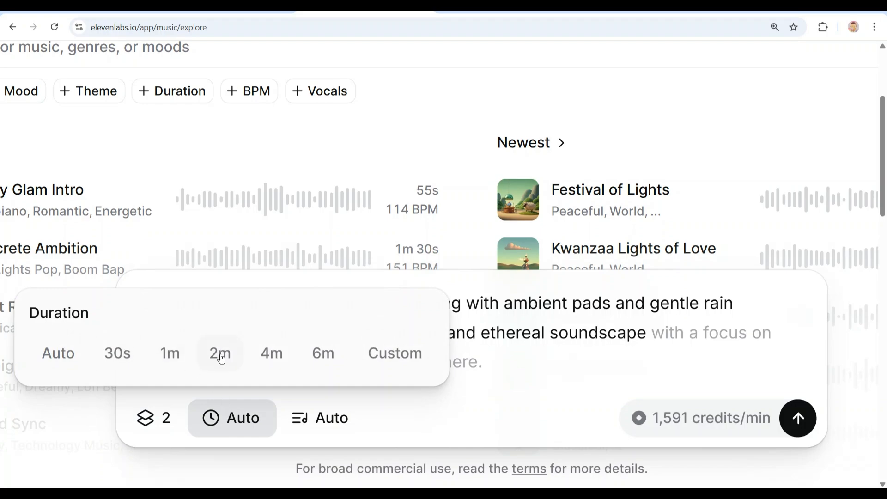
{"action": "left_click", "coordinate": [220, 354]}
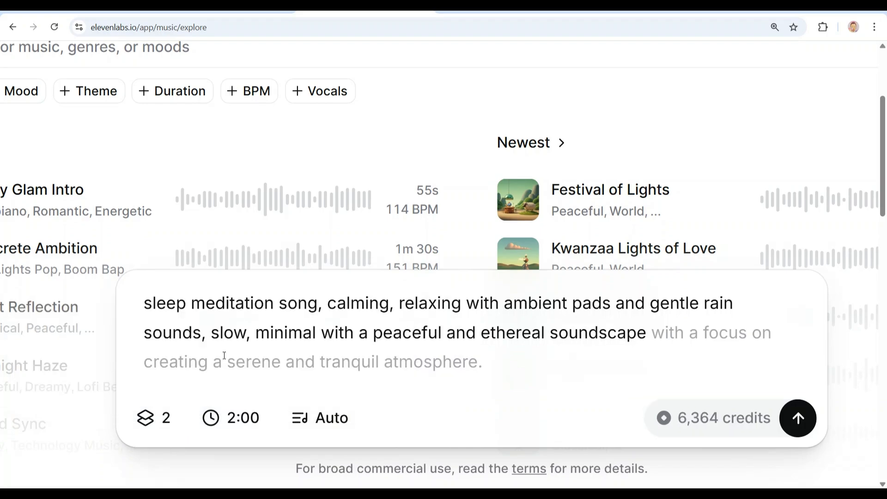
{"action": "left_click", "coordinate": [326, 429]}
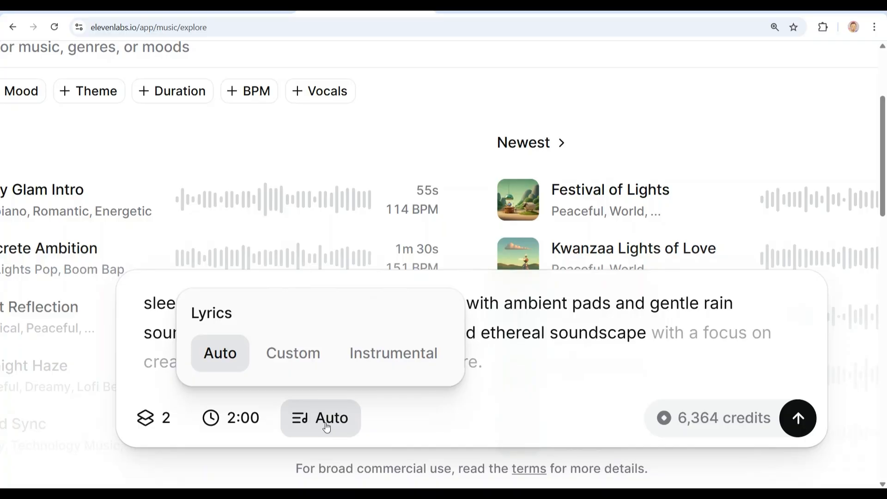
{"action": "left_click", "coordinate": [396, 356]}
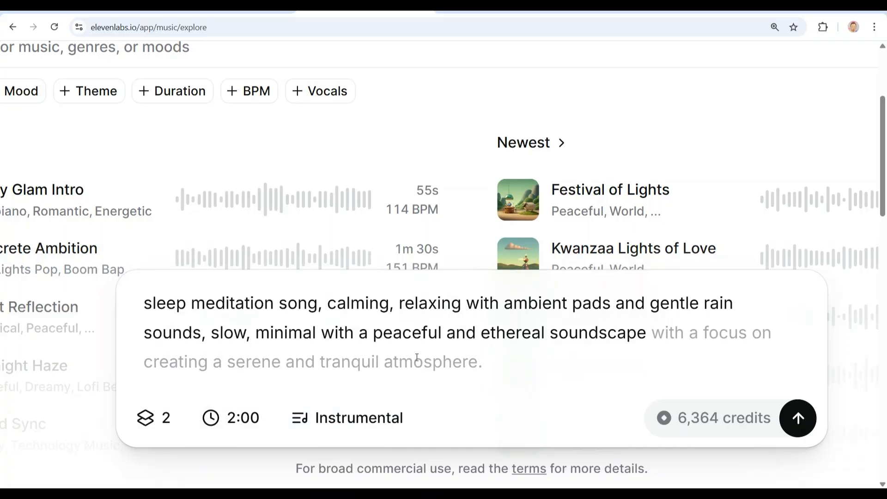
Check the credit cost of the song and submit the prompt for generation
{"action": "left_click_drag", "start_coordinate": [683, 423], "coordinate": [762, 423]}
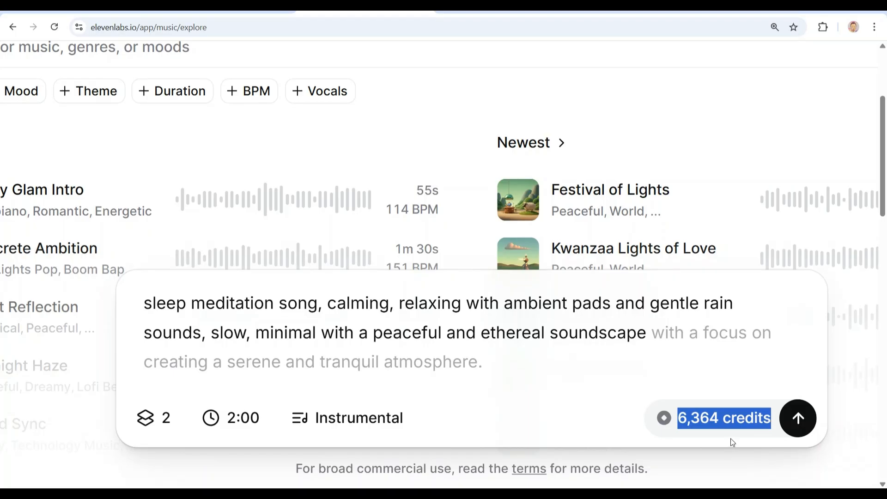
{"action": "scroll", "coordinate": [733, 443], "scroll_direction": "up", "scroll_amount": 5}
{"action": "scroll", "coordinate": [733, 443], "scroll_direction": "down", "scroll_amount": 8}
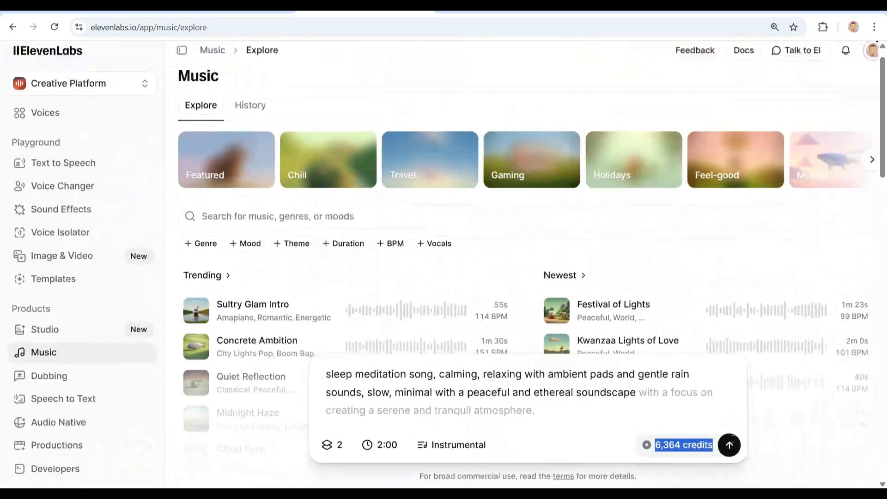
{"action": "left_click", "coordinate": [718, 445]}
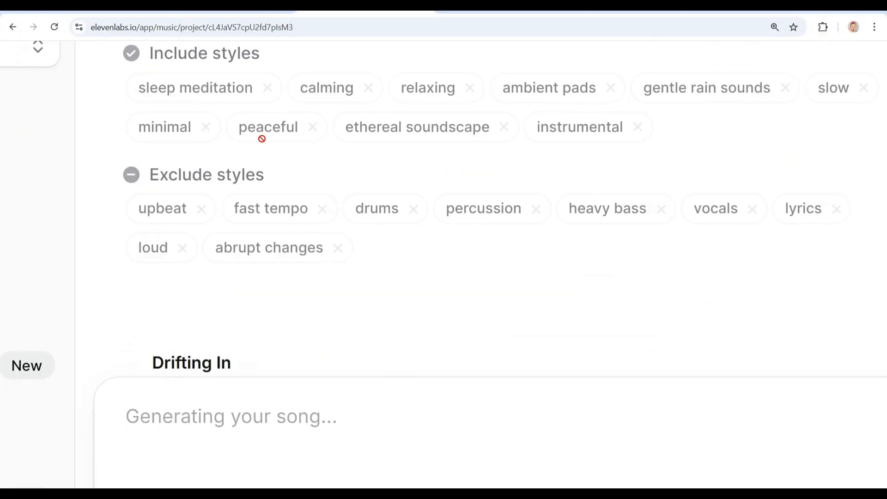
Examine the included and excluded styles and the song's sections along the timeline during generation
{"action": "scroll", "coordinate": [262, 139], "scroll_direction": "right", "scroll_amount": 2}
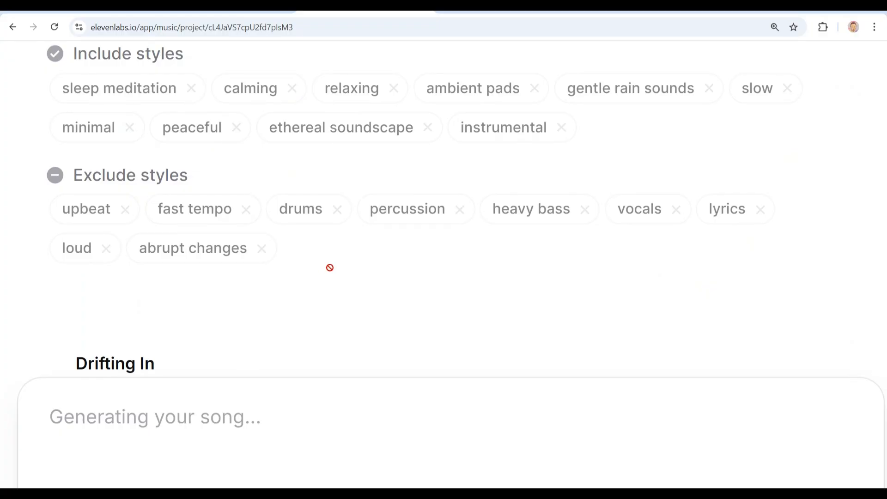
{"action": "scroll", "coordinate": [607, 268], "scroll_direction": "down", "scroll_amount": 5}
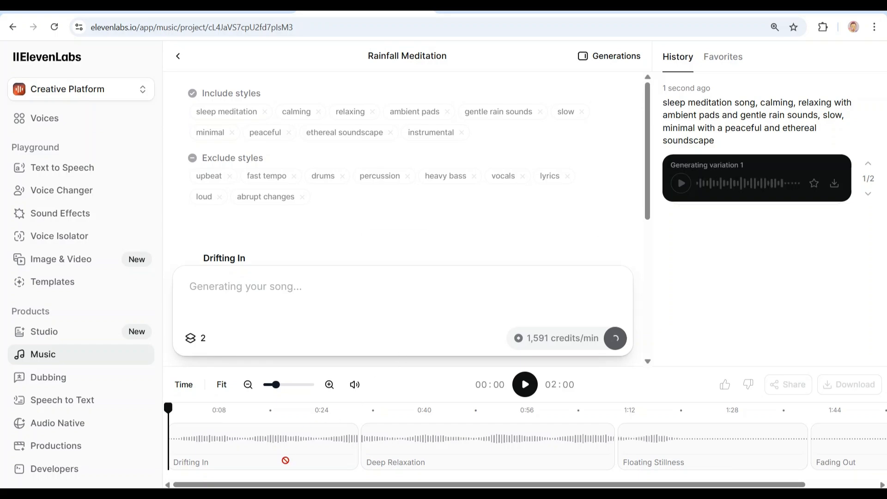
{"action": "scroll", "coordinate": [347, 255], "scroll_direction": "down", "scroll_amount": 6}
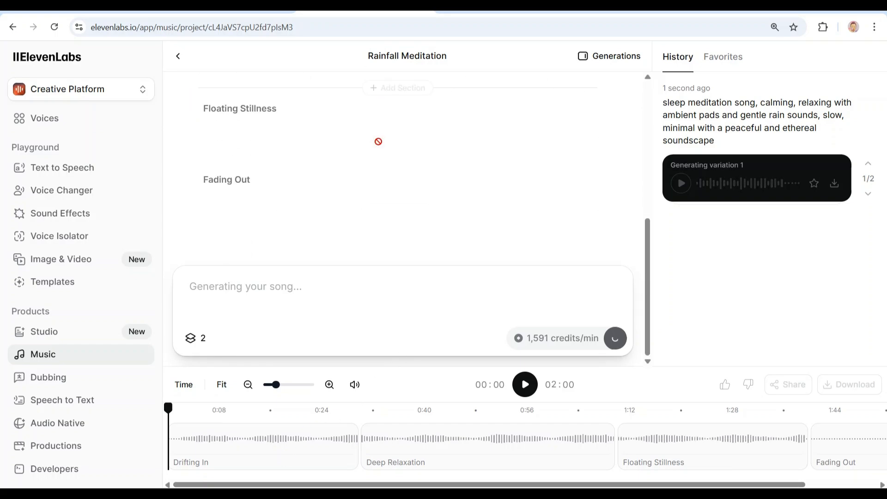
{"action": "scroll", "coordinate": [379, 146], "scroll_direction": "up", "scroll_amount": 5}
{"action": "scroll", "coordinate": [428, 180], "scroll_direction": "up", "scroll_amount": 1}
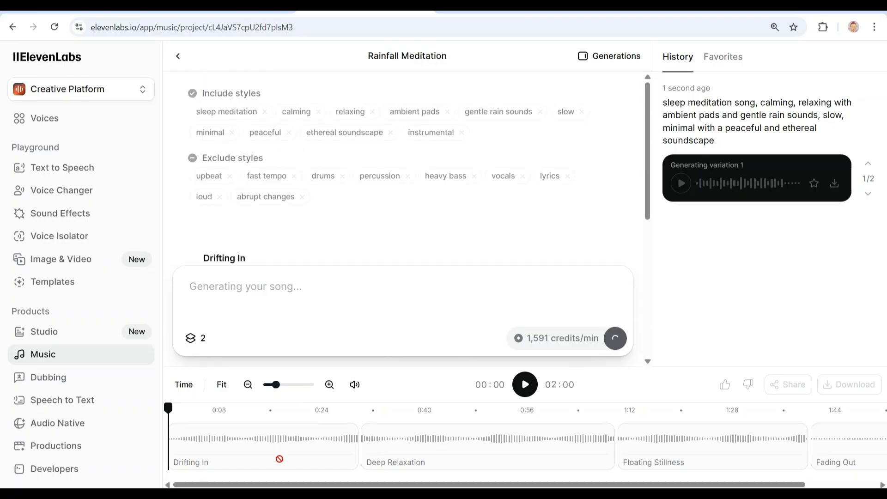
{"action": "scroll", "coordinate": [279, 459], "scroll_direction": "up", "scroll_amount": 3}
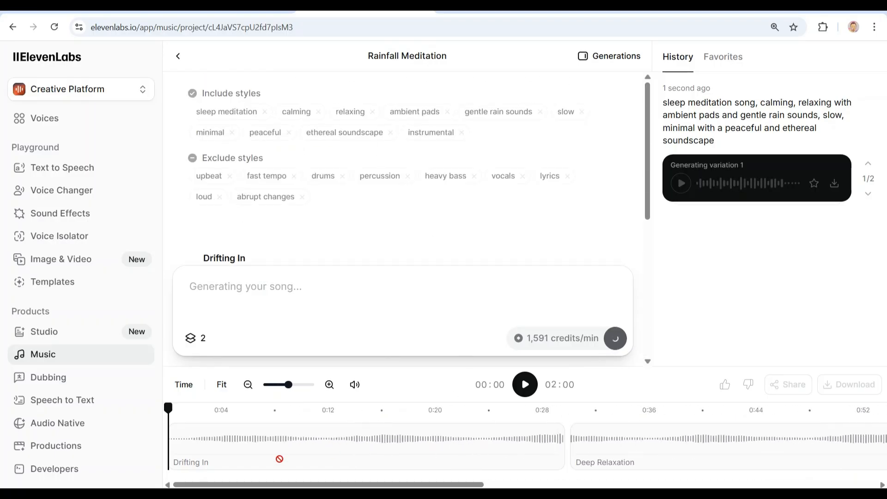
{"action": "scroll", "coordinate": [280, 459], "scroll_direction": "right", "scroll_amount": 10}
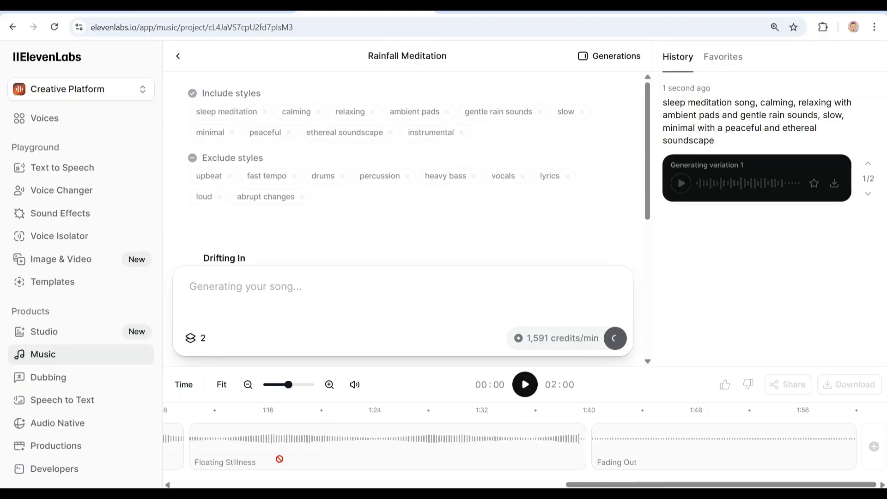
{"action": "scroll", "coordinate": [299, 452], "scroll_direction": "left", "scroll_amount": 10}
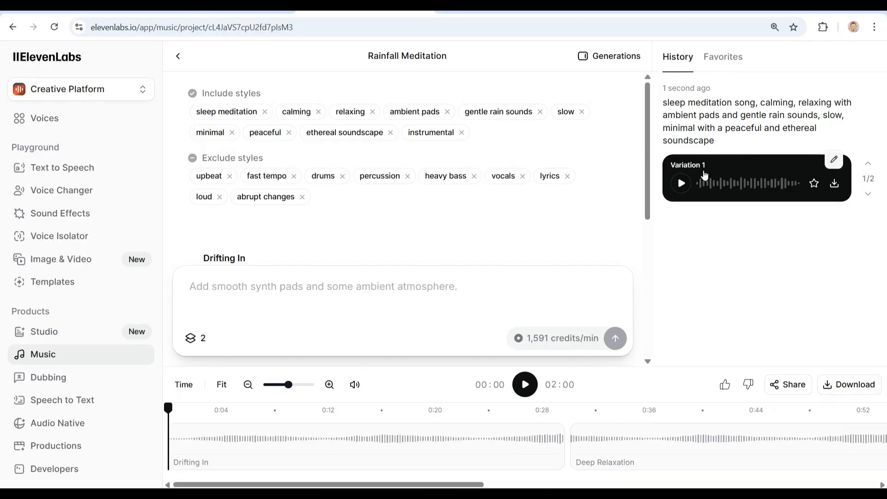
Play Variation 1 and preview it at successive points through the Deep Relaxation, Floating Stillness and Fading Out sections
{"action": "left_click", "coordinate": [682, 187]}
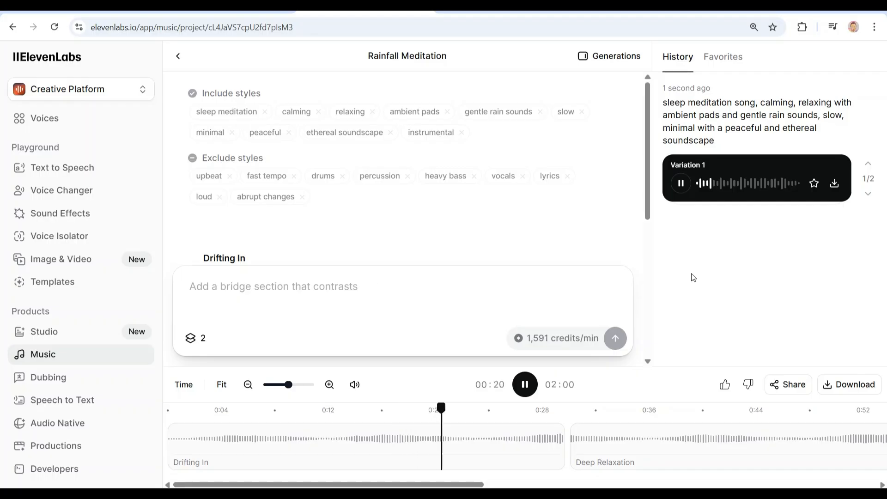
{"action": "scroll", "coordinate": [615, 434], "scroll_direction": "down", "scroll_amount": 3}
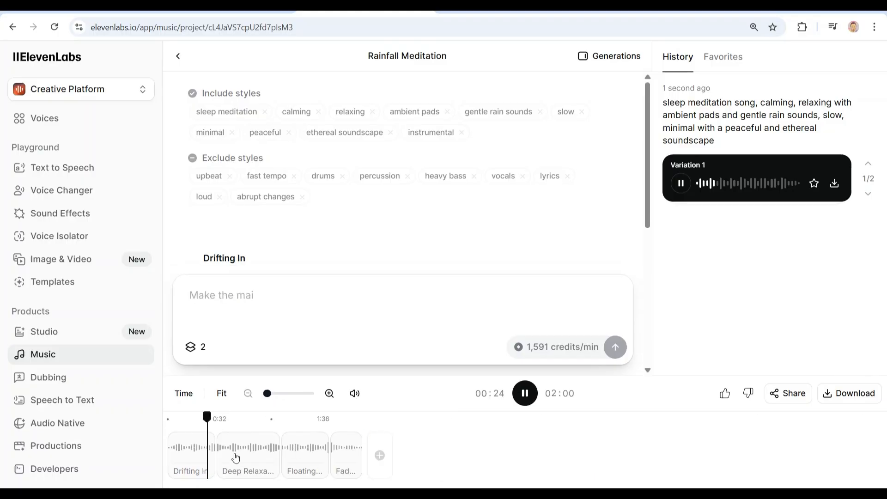
{"action": "scroll", "coordinate": [235, 457], "scroll_direction": "up", "scroll_amount": 3}
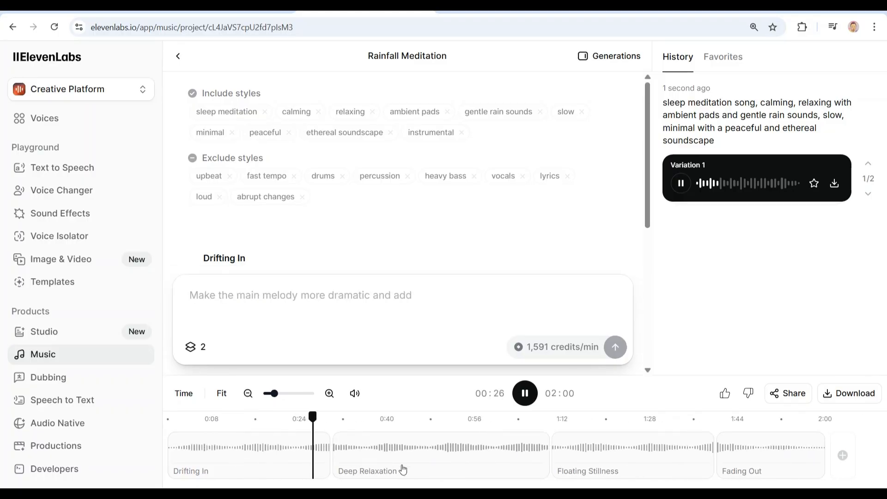
{"action": "scroll", "coordinate": [511, 303], "scroll_direction": "up", "scroll_amount": 2}
{"action": "scroll", "coordinate": [511, 303], "scroll_direction": "right", "scroll_amount": 2}
{"action": "scroll", "coordinate": [511, 303], "scroll_direction": "down", "scroll_amount": 1}
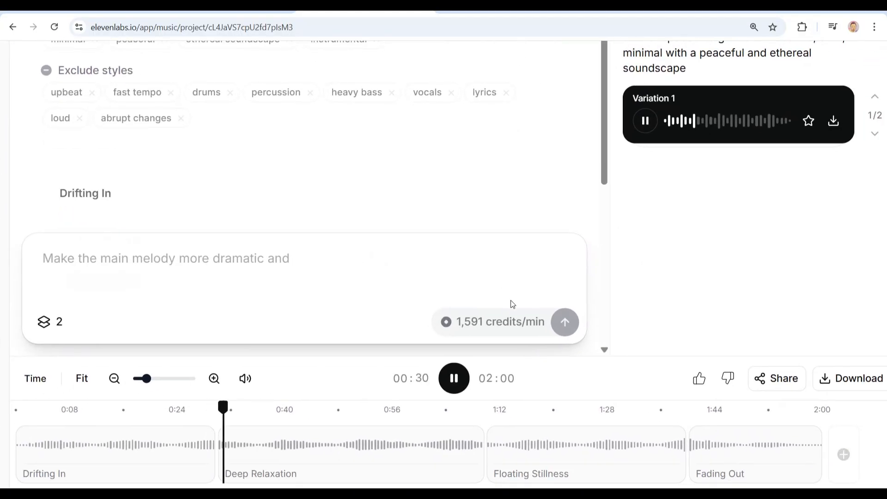
{"action": "left_click", "coordinate": [294, 410]}
{"action": "left_click", "coordinate": [379, 410]}
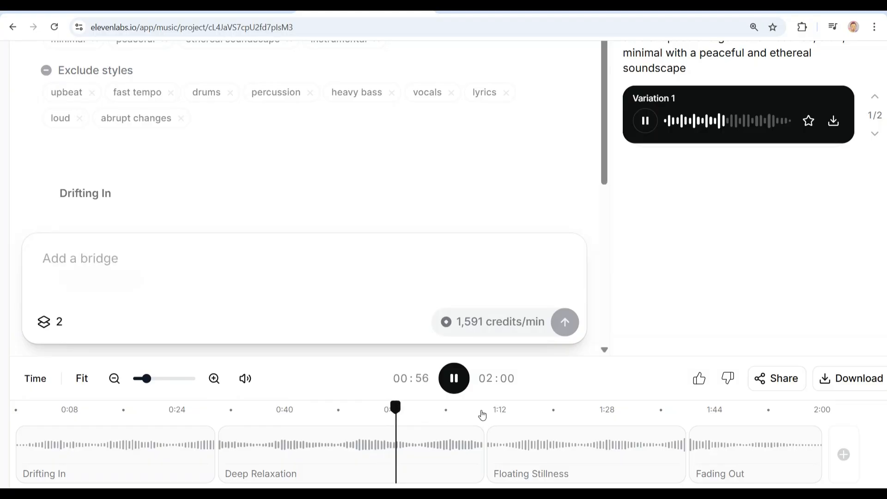
{"action": "left_click", "coordinate": [464, 412]}
{"action": "left_click", "coordinate": [520, 410]}
{"action": "left_click", "coordinate": [640, 411]}
{"action": "left_click", "coordinate": [706, 411]}
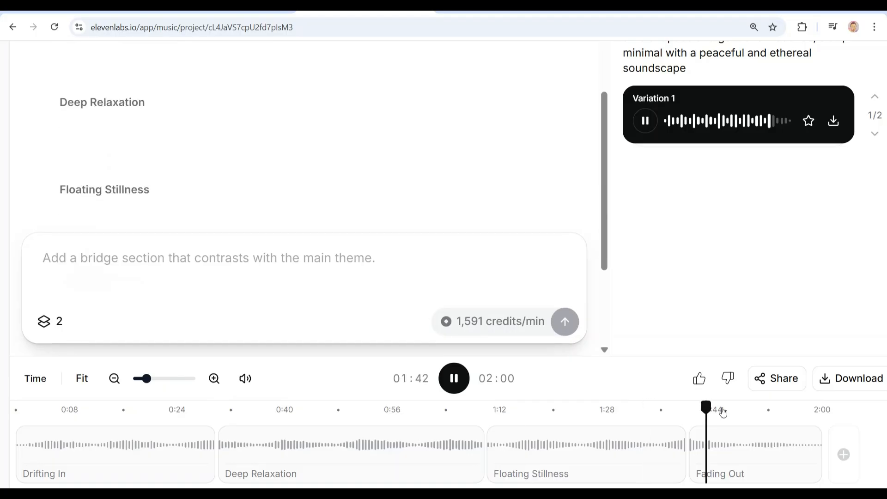
{"action": "left_click", "coordinate": [771, 411]}
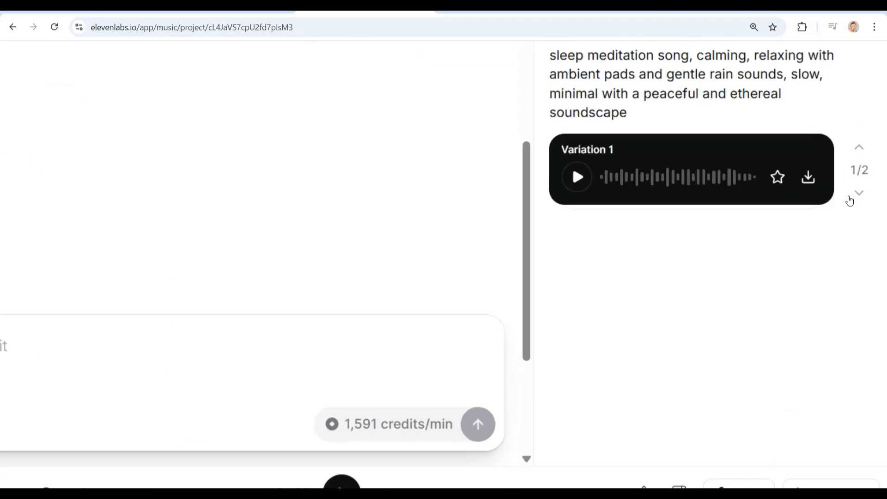
Play Variation 2 and preview it at successive points through the Introduction, Development and Fade Out sections
{"action": "scroll", "coordinate": [850, 201], "scroll_direction": "up", "scroll_amount": 3}
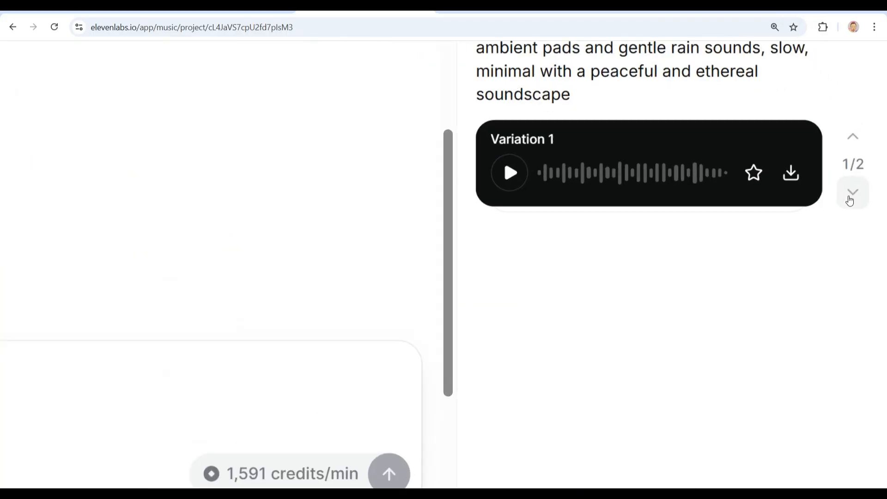
{"action": "left_click", "coordinate": [850, 201]}
{"action": "scroll", "coordinate": [415, 361], "scroll_direction": "down", "scroll_amount": 3}
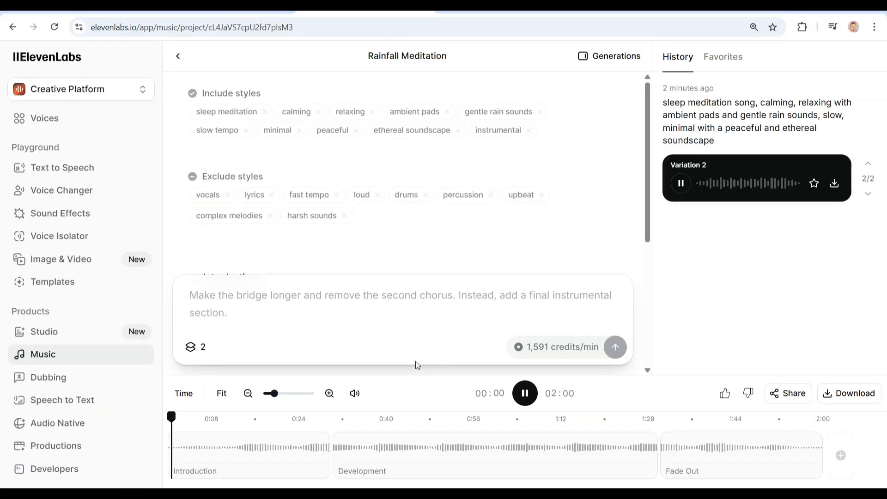
{"action": "left_click", "coordinate": [246, 424]}
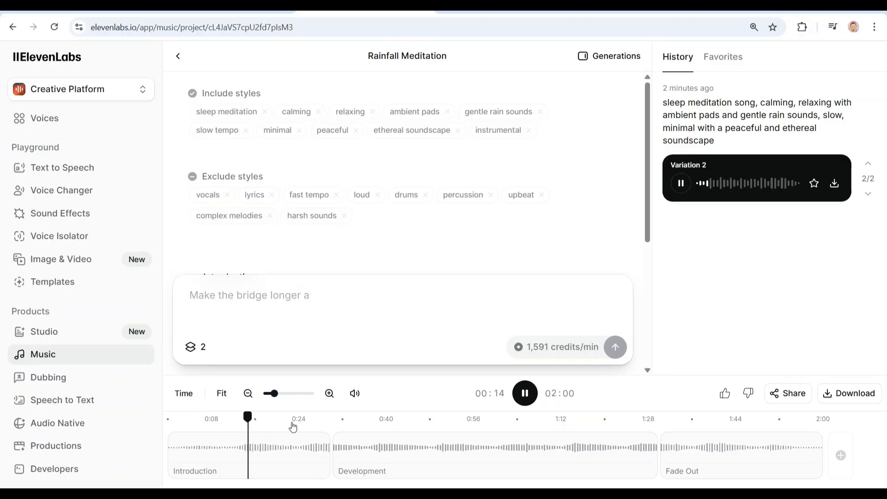
{"action": "left_click", "coordinate": [326, 425]}
{"action": "left_click", "coordinate": [389, 424]}
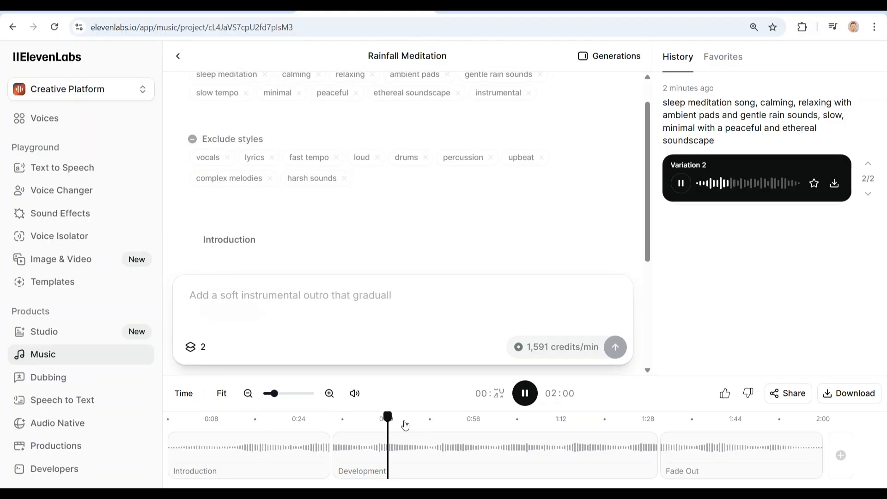
{"action": "left_click", "coordinate": [499, 426]}
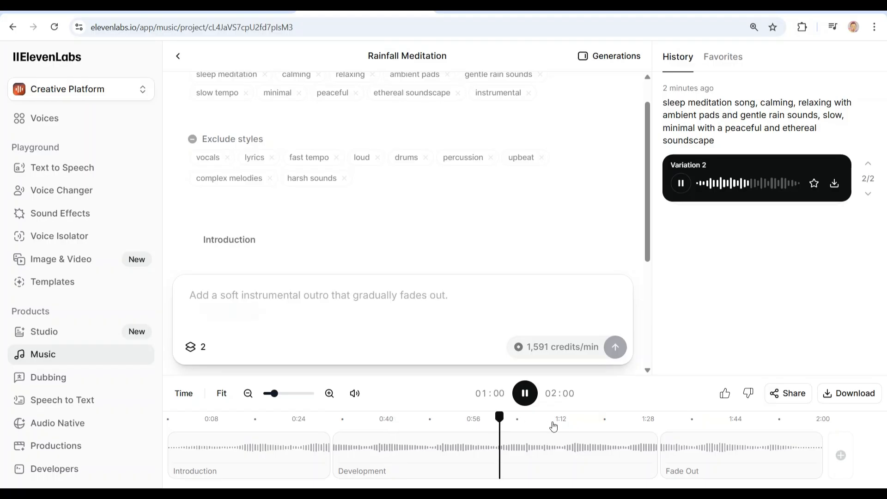
{"action": "left_click", "coordinate": [586, 427]}
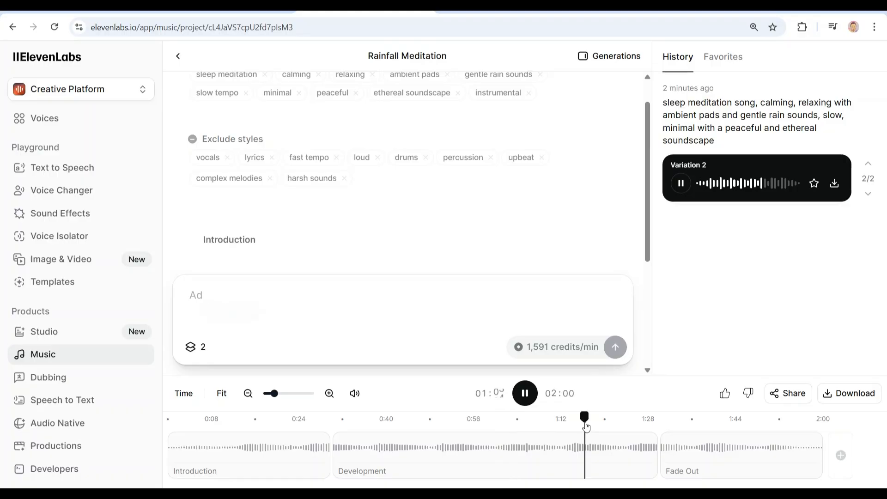
{"action": "left_click", "coordinate": [686, 429]}
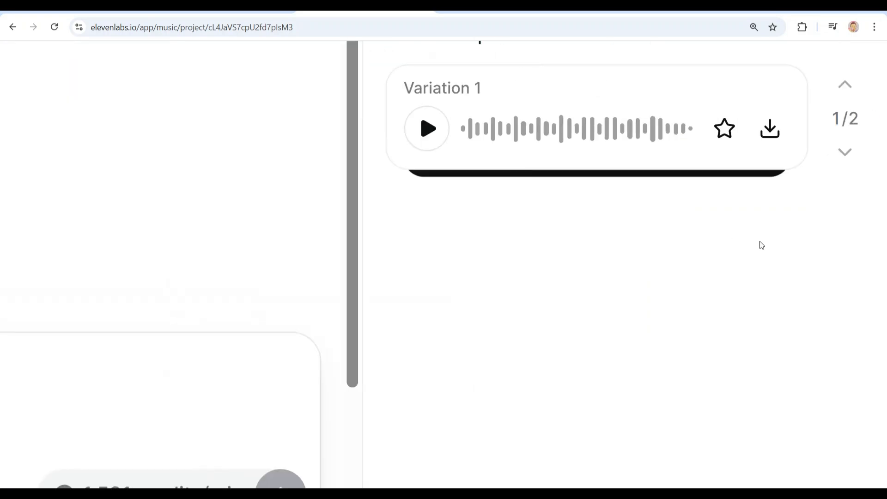
Download Variation 1 of the song as an MP3 file
{"action": "scroll", "coordinate": [761, 246], "scroll_direction": "up", "scroll_amount": 3}
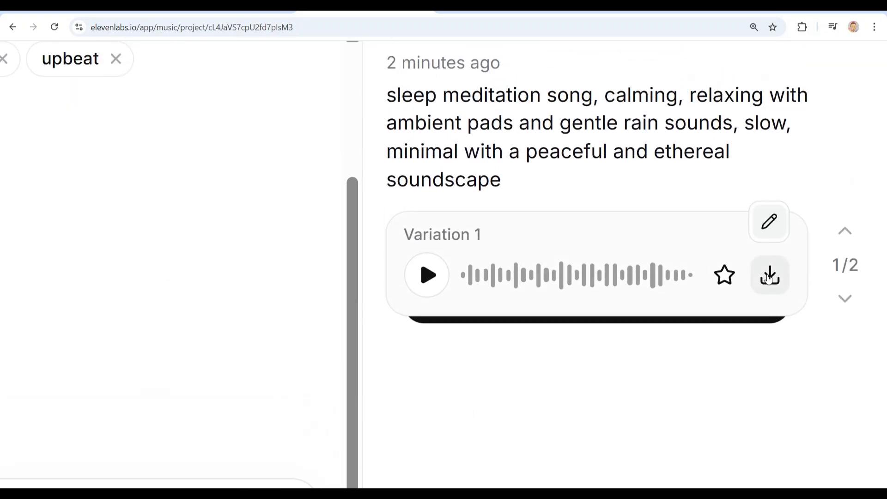
{"action": "left_click", "coordinate": [770, 276]}
{"action": "left_click", "coordinate": [688, 140]}
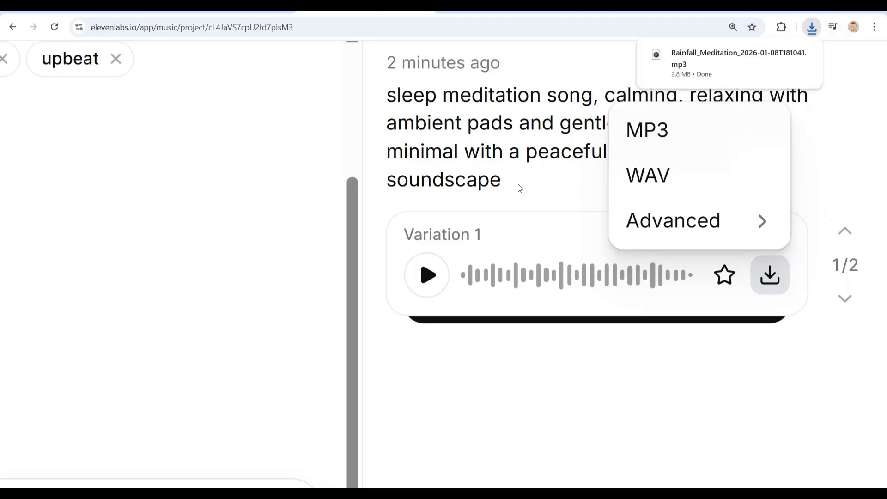
{"action": "mouse_move", "coordinate": [785, 63]}
Switch to Audacity and import the Rainfall_Meditation_2026-01-08T181041 audio file from the Downloads folder
{"action": "mouse_move", "coordinate": [476, 478]}
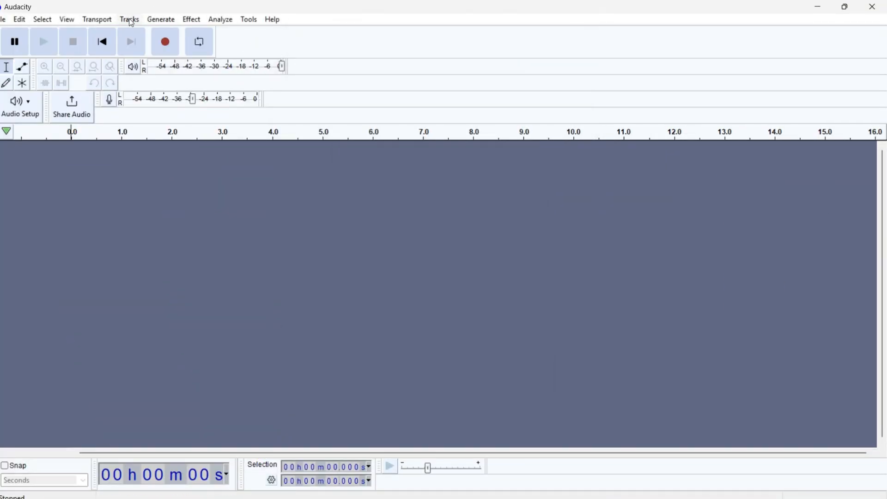
{"action": "left_click", "coordinate": [3, 20]}
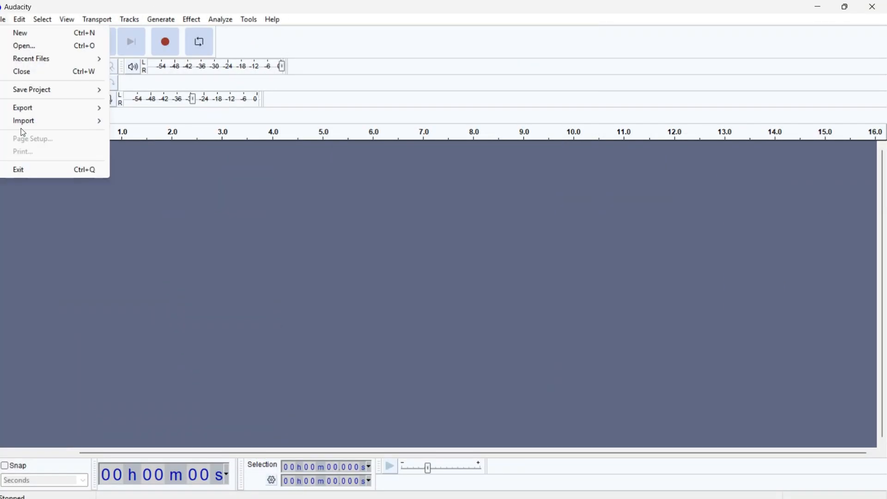
{"action": "mouse_move", "coordinate": [91, 126]}
{"action": "left_click", "coordinate": [143, 120]}
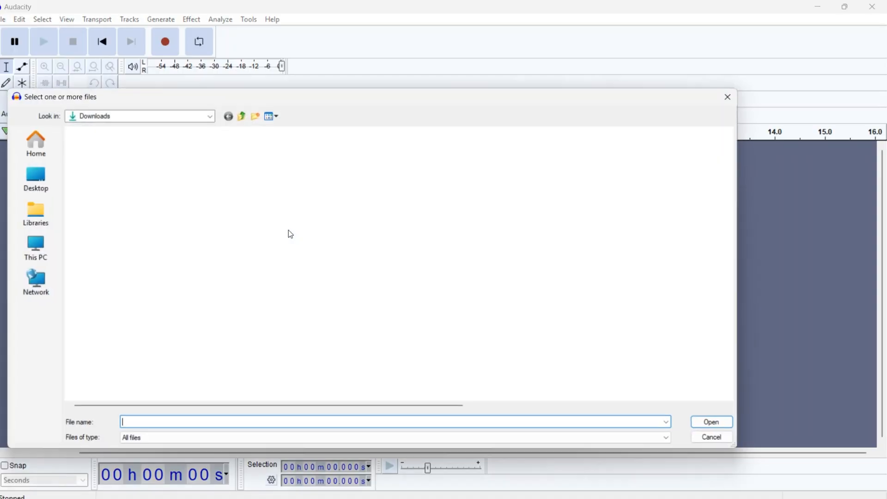
{"action": "double_click", "coordinate": [266, 157]}
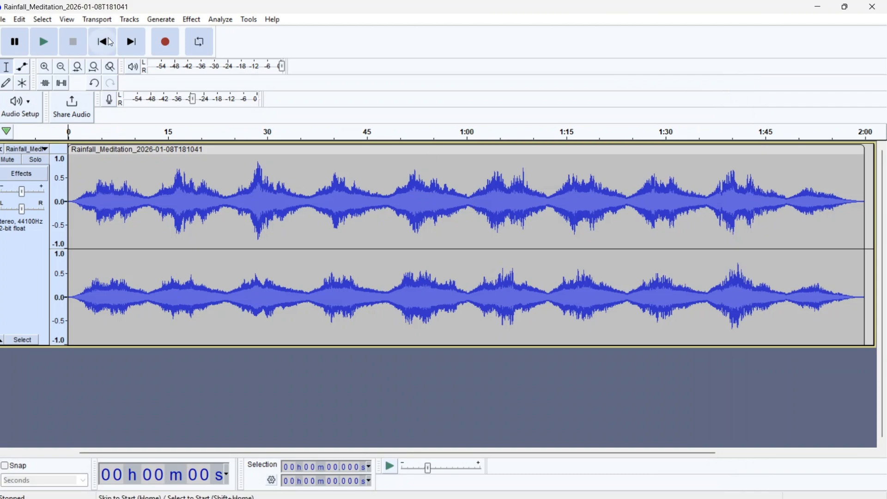
Play the imported track from the start, listen again from around 0:26 and stop playback
{"action": "left_click", "coordinate": [44, 42]}
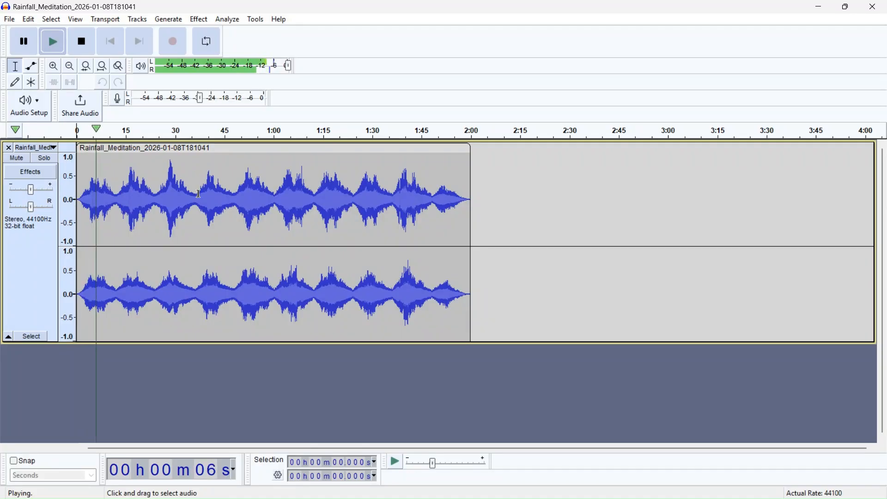
{"action": "left_click", "coordinate": [162, 131]}
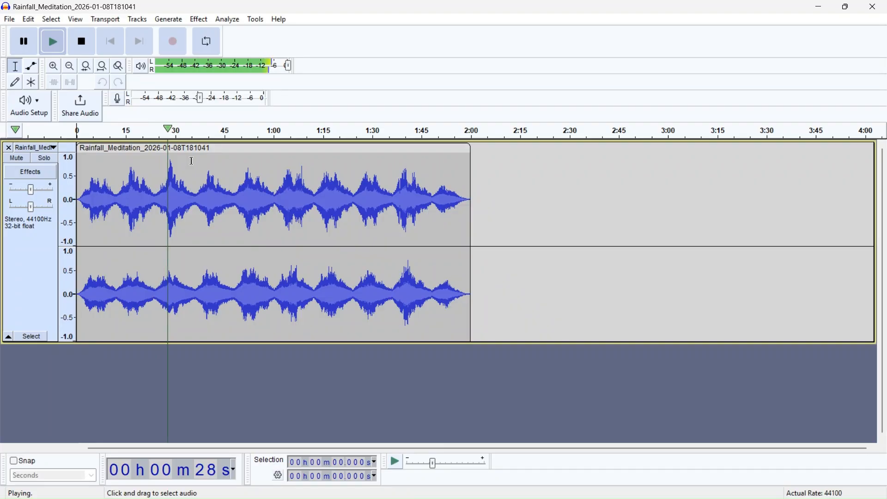
{"action": "left_click", "coordinate": [81, 42]}
Apply Loudness Normalization to the whole track with perceived loudness set to -32 LUFS
{"action": "left_click", "coordinate": [199, 19]}
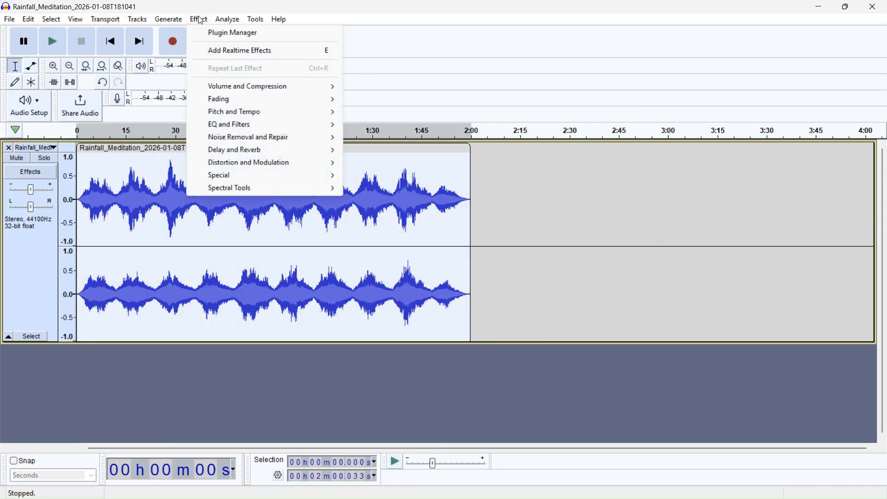
{"action": "mouse_move", "coordinate": [236, 87]}
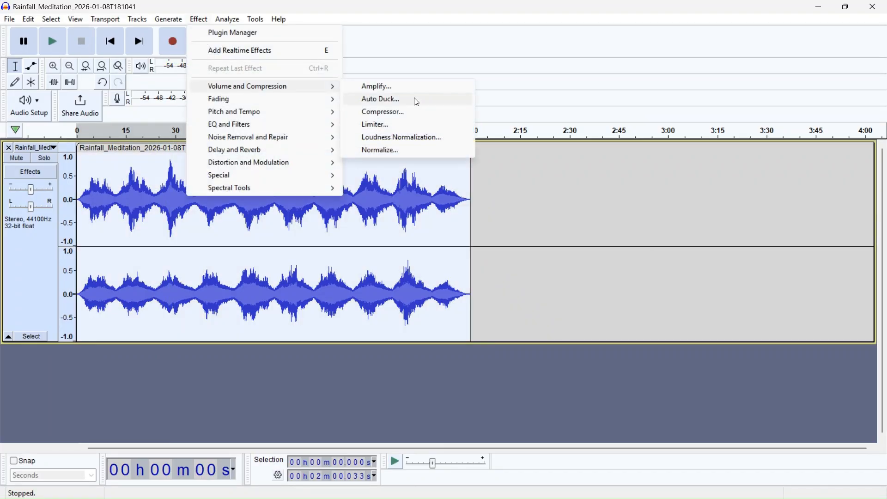
{"action": "left_click", "coordinate": [426, 137]}
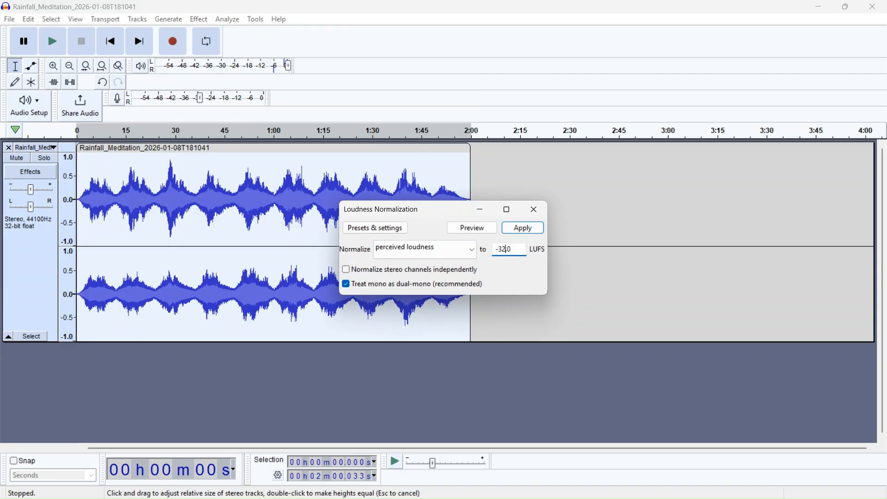
{"action": "left_click", "coordinate": [531, 229]}
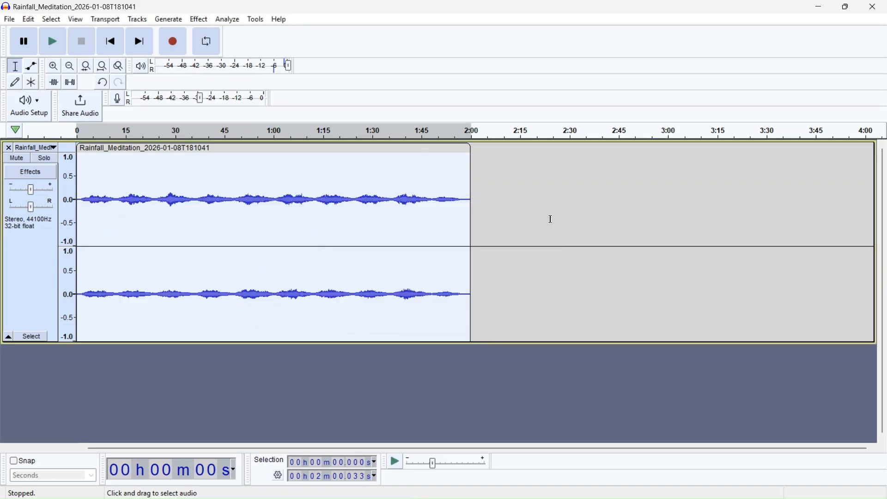
Listen to the normalized track from the start, around 1:15 and near its end, raising the system volume to 80
{"action": "left_click", "coordinate": [121, 45]}
{"action": "left_click", "coordinate": [57, 41]}
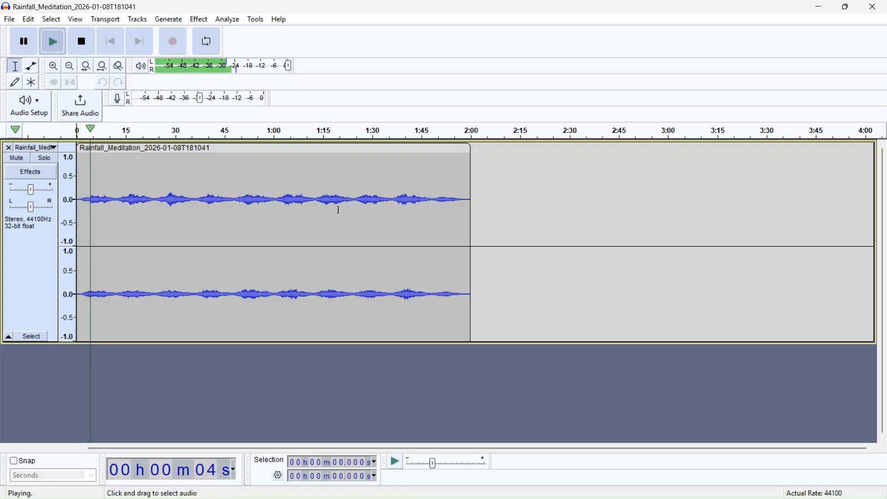
{"action": "left_click", "coordinate": [327, 132]}
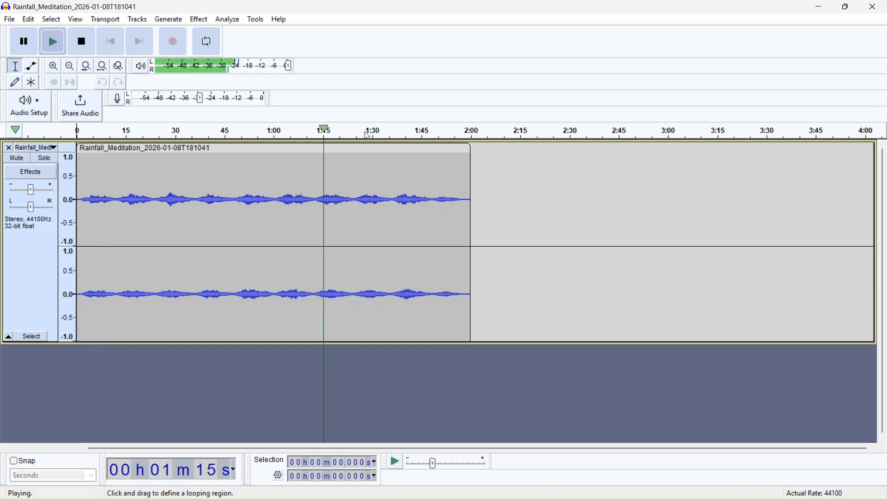
{"action": "key", "text": "XF86AudioRaiseVolume"}
{"action": "key", "text": "XF86AudioRaiseVolume"}
{"action": "key", "text": "XF86AudioRaiseVolume"}
{"action": "key", "text": "XF86AudioRaiseVolume"}
{"action": "key", "text": "XF86AudioRaiseVolume"}
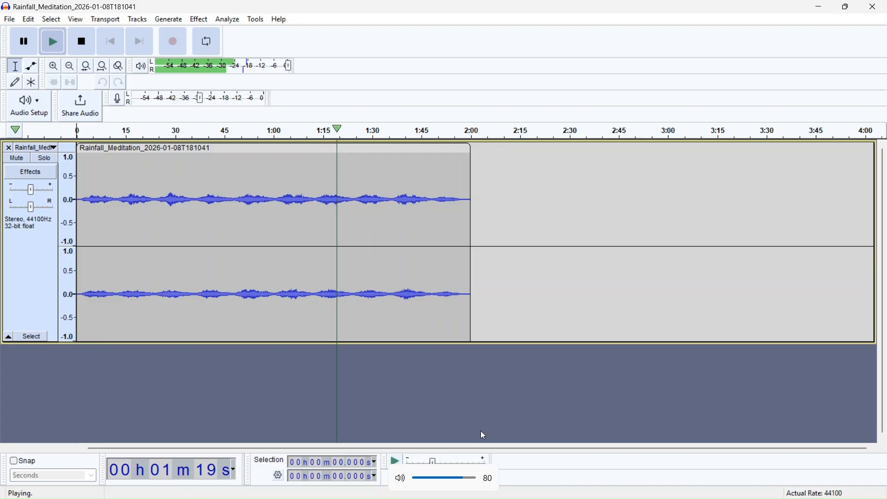
{"action": "left_click", "coordinate": [427, 132]}
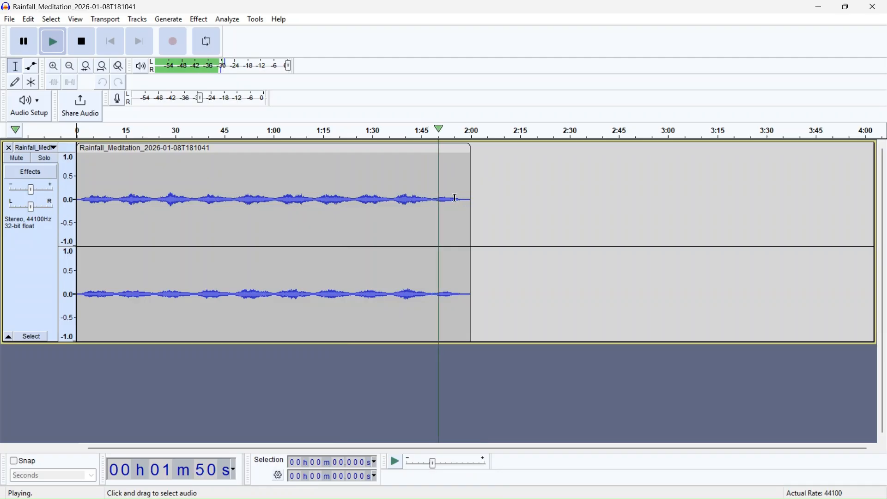
Copy the whole clip, paste it after the end of the original and move the copy flush against it
{"action": "scroll", "coordinate": [455, 197], "scroll_direction": "up", "scroll_amount": 5}
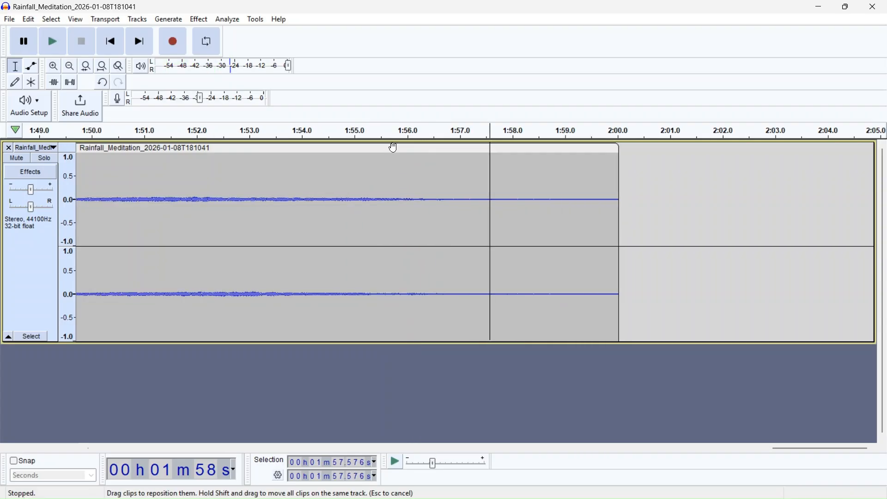
{"action": "left_click", "coordinate": [427, 149]}
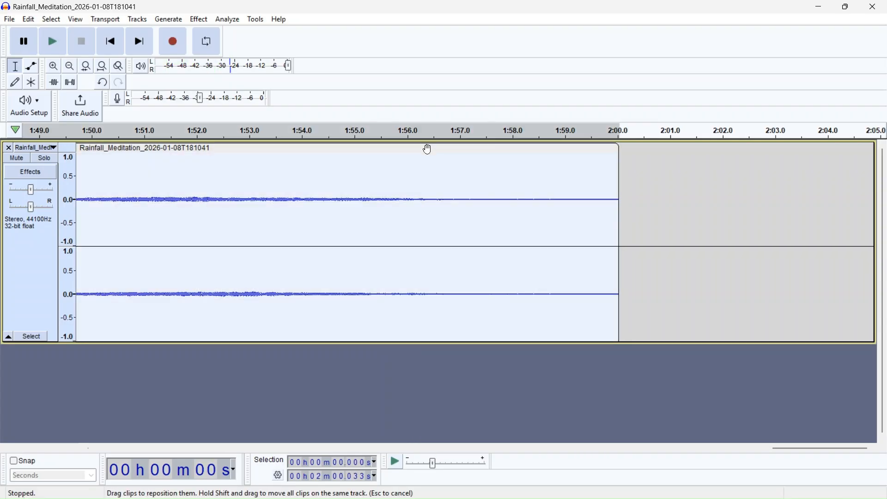
{"action": "right_click", "coordinate": [439, 187]}
{"action": "left_click", "coordinate": [456, 204]}
{"action": "left_click", "coordinate": [627, 184]}
{"action": "right_click", "coordinate": [625, 183]}
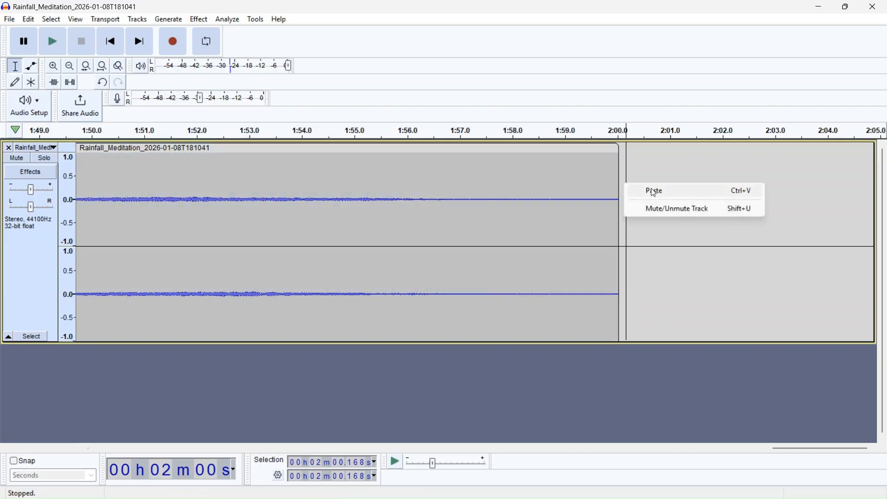
{"action": "left_click", "coordinate": [655, 190]}
{"action": "left_click_drag", "start_coordinate": [647, 148], "coordinate": [640, 147]}
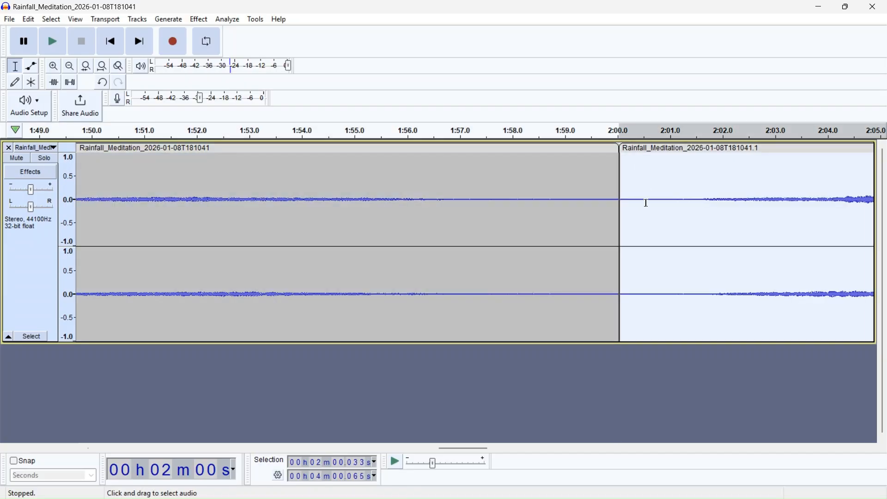
Play the transition between the two clips from several points between 1:56 and 1:58 to find where the first fades out
{"action": "left_click", "coordinate": [463, 133]}
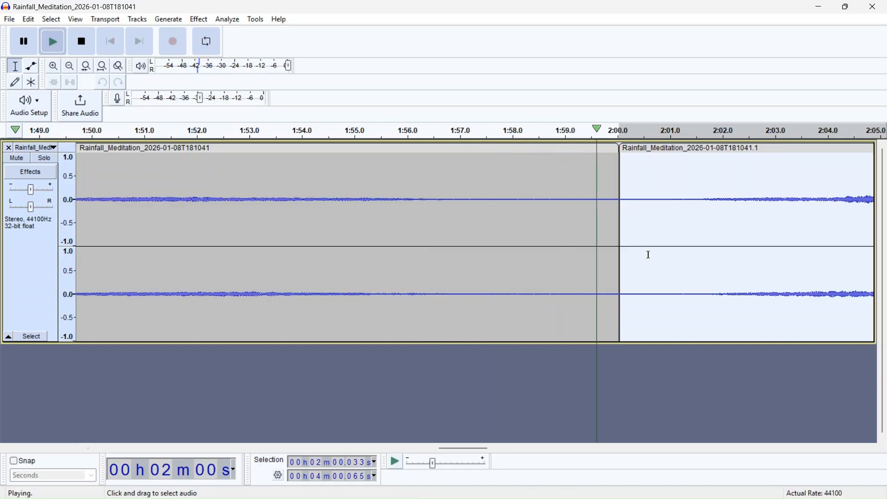
{"action": "scroll", "coordinate": [649, 255], "scroll_direction": "right", "scroll_amount": 4}
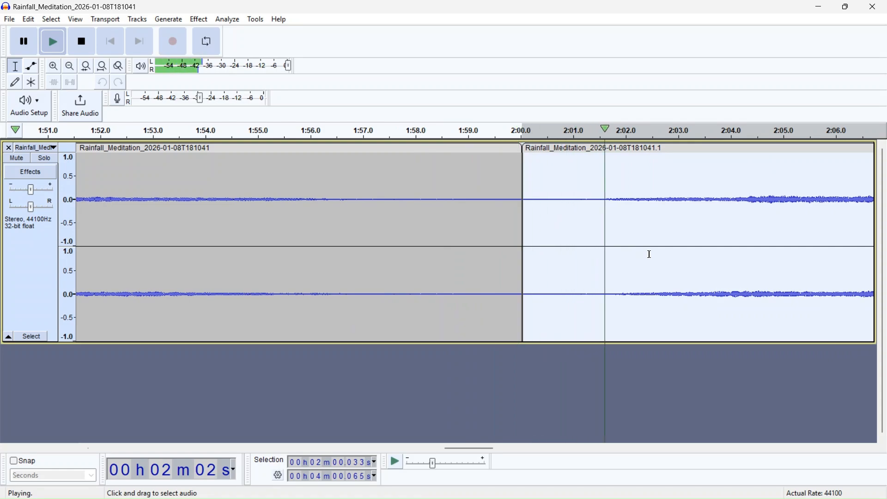
{"action": "key", "text": "space"}
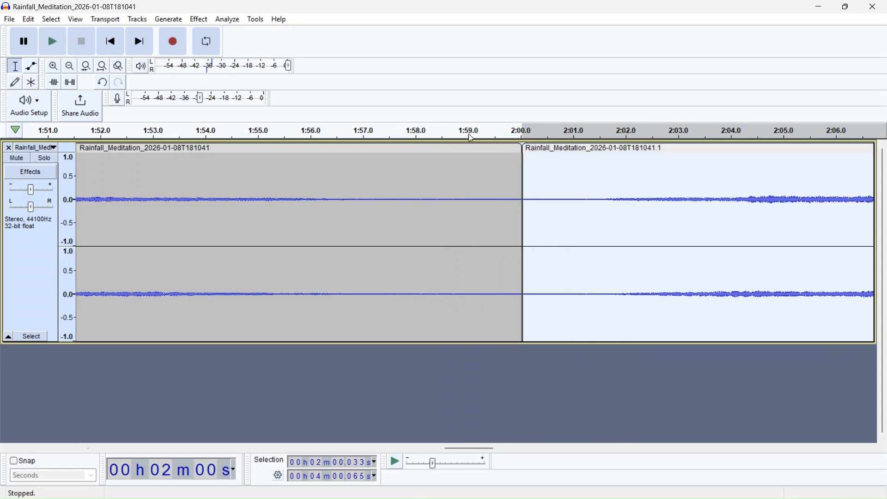
{"action": "left_click", "coordinate": [414, 132]}
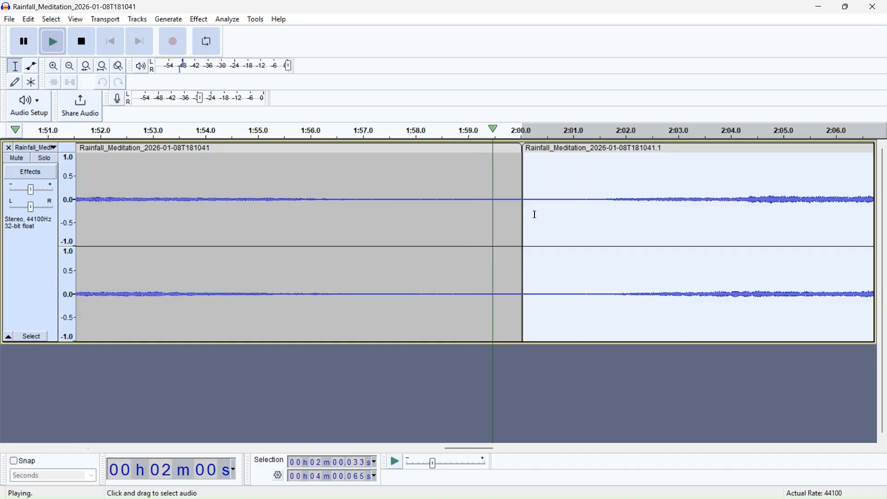
{"action": "left_click", "coordinate": [312, 132]}
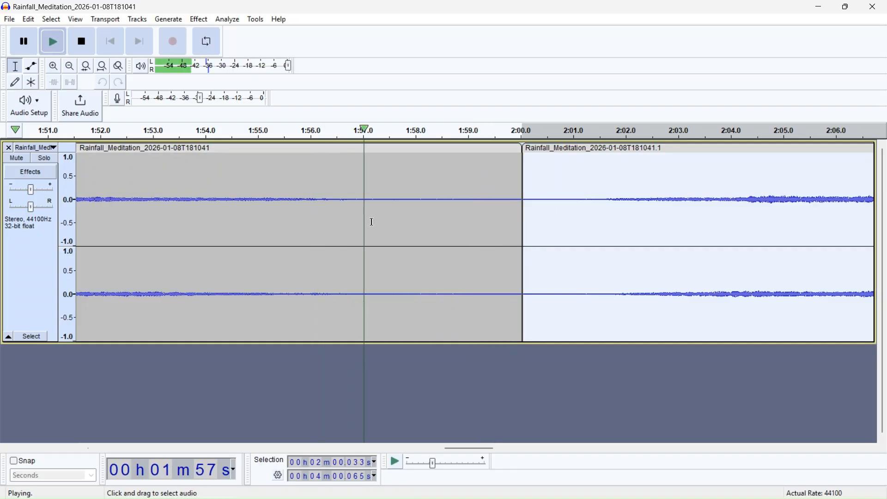
{"action": "key", "text": "space"}
{"action": "left_click", "coordinate": [360, 133]}
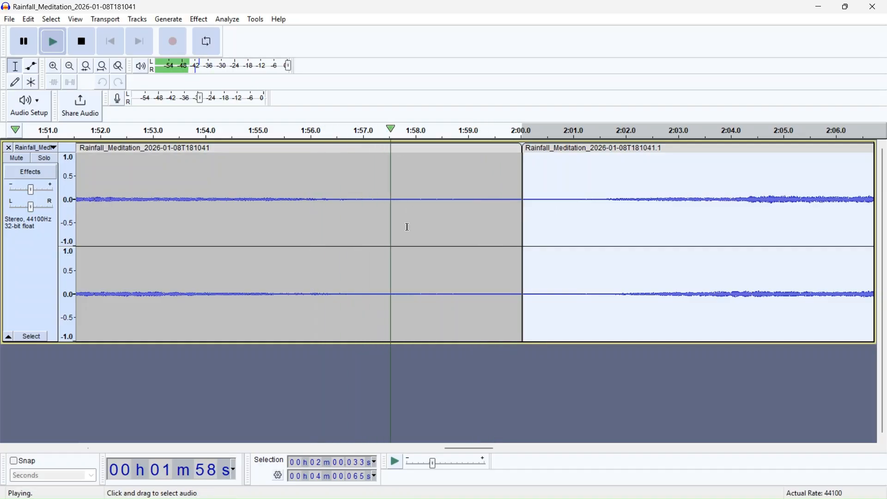
{"action": "key", "text": "space"}
Split the first clip at about 1:58.26, in its near-silent ending
{"action": "left_click", "coordinate": [430, 202]}
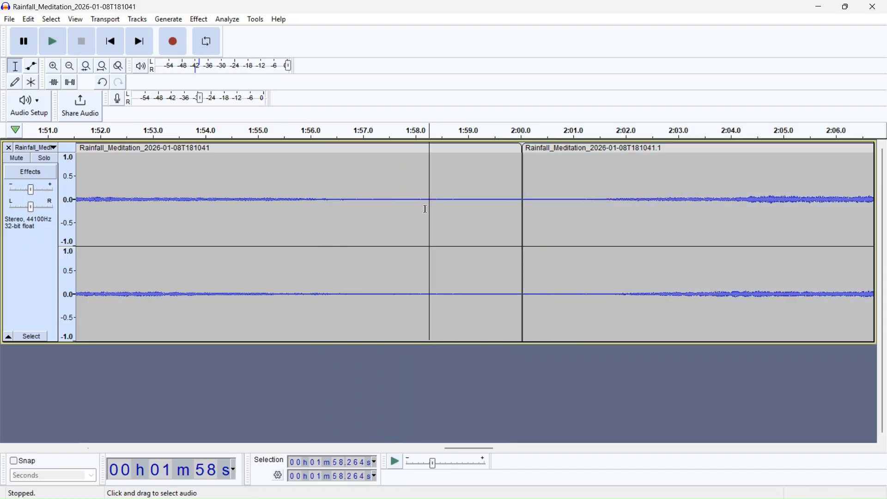
{"action": "right_click", "coordinate": [432, 198]}
{"action": "left_click", "coordinate": [465, 242]}
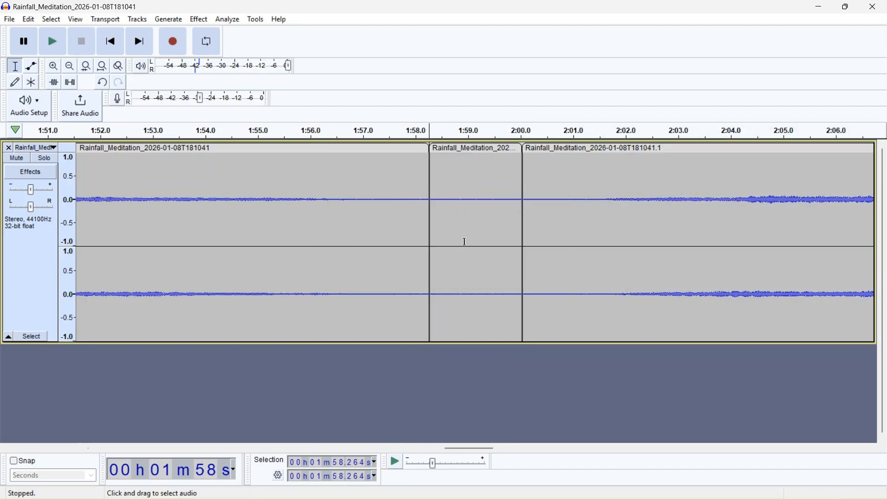
Delete the leftover piece after the split, move the second clip flush against the first and play across the join
{"action": "left_click", "coordinate": [457, 147]}
{"action": "key", "text": "Delete"}
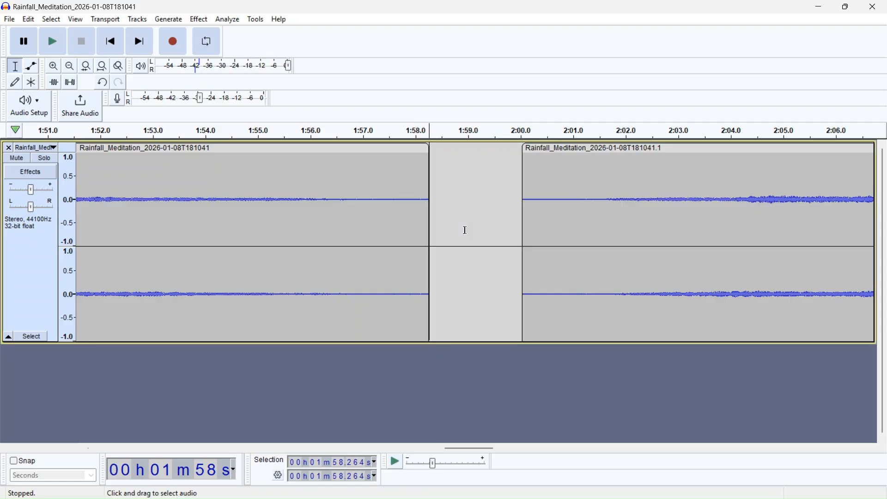
{"action": "left_click_drag", "start_coordinate": [527, 148], "coordinate": [434, 148]}
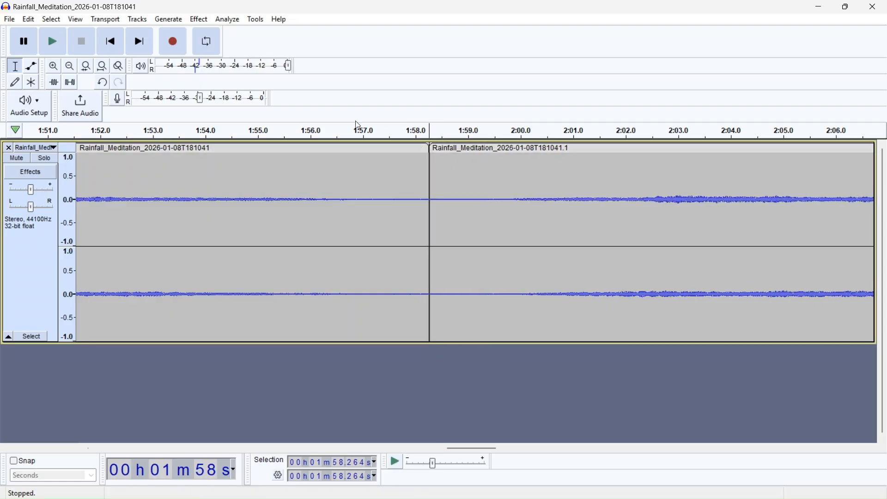
{"action": "left_click", "coordinate": [259, 135]}
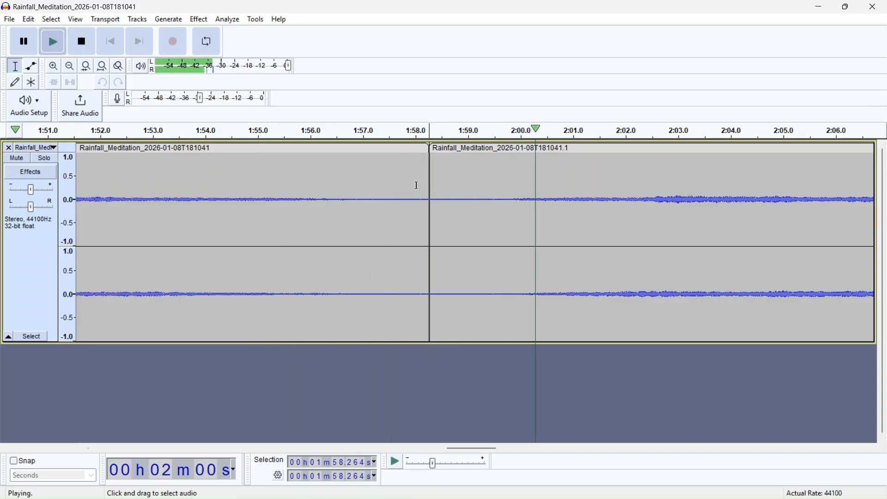
{"action": "key", "text": "space"}
Cut the near-silent first half second of the second clip at 1:58.264 and play the shortened transition
{"action": "left_click_drag", "start_coordinate": [459, 200], "coordinate": [430, 200]}
{"action": "key", "text": "Delete"}
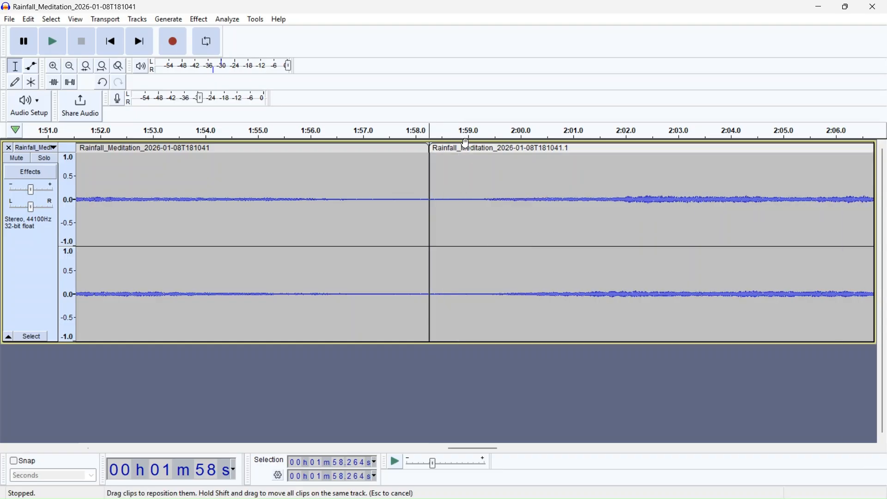
{"action": "left_click", "coordinate": [205, 136]}
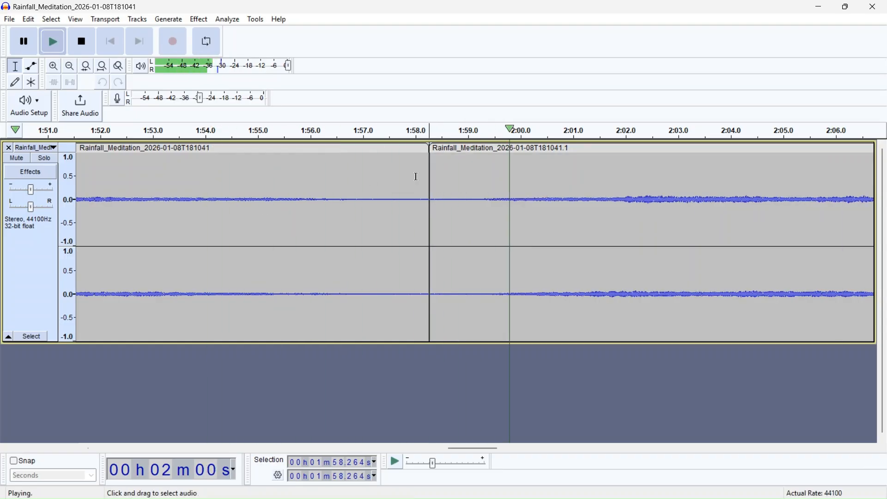
{"action": "key", "text": "space"}
{"action": "key", "text": "ctrl+3"}
{"action": "key", "text": "ctrl+3"}
{"action": "key", "text": "ctrl+3"}
{"action": "left_click", "coordinate": [430, 133]}
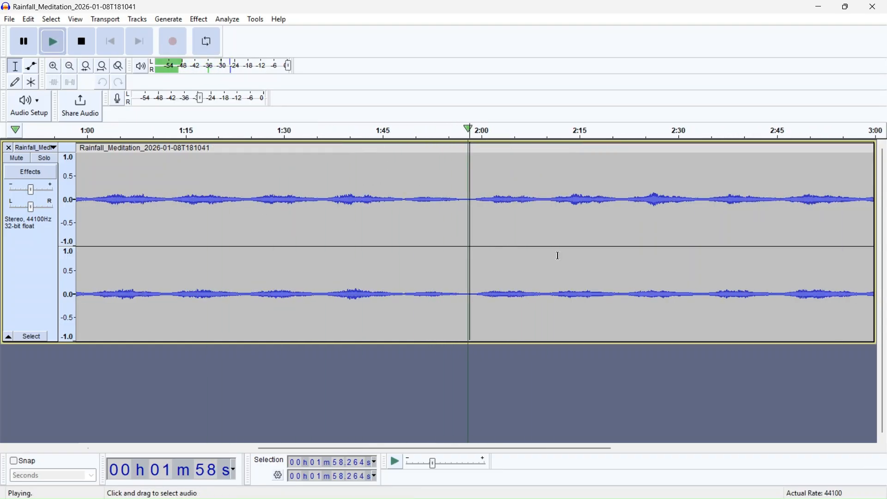
{"action": "key", "text": "space"}
Copy the whole two-clip track, paste it after its own end and move the pasted copy flush against the original
{"action": "key", "text": "ctrl+3"}
{"action": "key", "text": "ctrl+3"}
{"action": "key", "text": "ctrl+a"}
{"action": "key", "text": "ctrl+c"}
{"action": "left_click", "coordinate": [567, 211]}
{"action": "key", "text": "ctrl+v"}
{"action": "left_click_drag", "start_coordinate": [610, 148], "coordinate": [584, 148]}
{"action": "scroll", "coordinate": [542, 221], "scroll_direction": "up", "scroll_amount": 3}
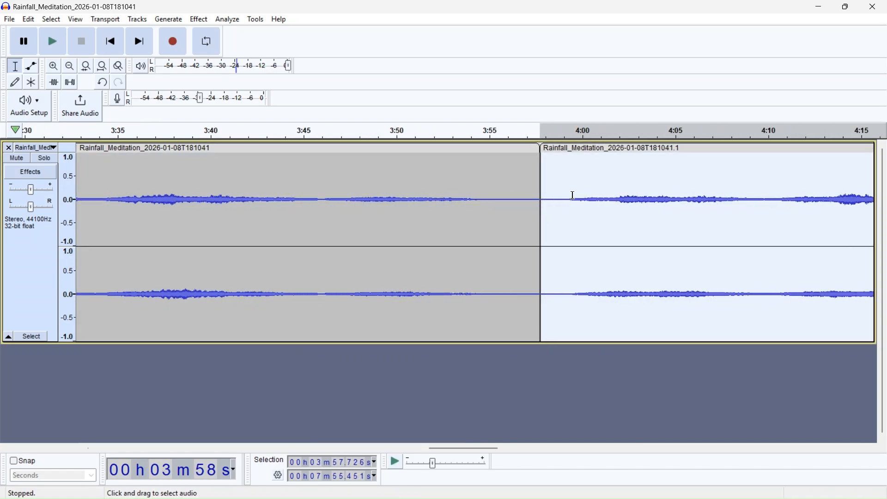
Delete the near-silence before the join, starting at about 3:56, and play the transition
{"action": "left_click", "coordinate": [490, 133]}
{"action": "left_click_drag", "start_coordinate": [508, 209], "coordinate": [547, 185]}
{"action": "key", "text": "space"}
{"action": "key", "text": "Delete"}
{"action": "left_click", "coordinate": [406, 133]}
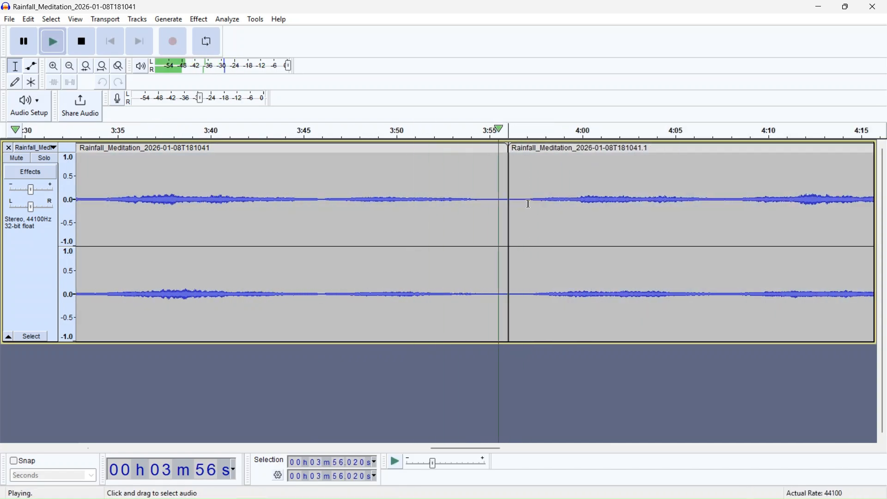
{"action": "key", "text": "space"}
Copy the entire track of nearly eight minutes, paste it after the end and close the gap between the two
{"action": "left_click", "coordinate": [509, 202]}
{"action": "scroll", "coordinate": [577, 170], "scroll_direction": "down", "scroll_amount": 4}
{"action": "key", "text": "ctrl+a"}
{"action": "key", "text": "ctrl+c"}
{"action": "left_click", "coordinate": [678, 194]}
{"action": "key", "text": "ctrl+v"}
{"action": "scroll", "coordinate": [682, 185], "scroll_direction": "up", "scroll_amount": 3}
{"action": "left_click_drag", "start_coordinate": [697, 149], "coordinate": [405, 148]}
{"action": "scroll", "coordinate": [367, 204], "scroll_direction": "up", "scroll_amount": 2}
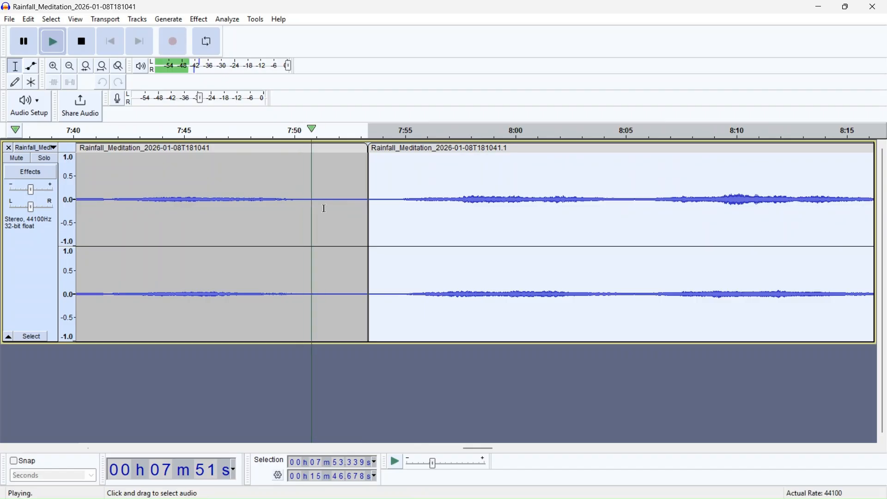
Delete the near-silence before the new join, starting at about 7:51.5, and play across it
{"action": "left_click_drag", "start_coordinate": [328, 215], "coordinate": [366, 216]}
{"action": "key", "text": "space"}
{"action": "key", "text": "Delete"}
{"action": "left_click", "coordinate": [311, 134]}
{"action": "key", "text": "space"}
Copy the entire track of nearly sixteen minutes, paste it after the end and move the copy flush against it
{"action": "scroll", "coordinate": [349, 174], "scroll_direction": "down", "scroll_amount": 5}
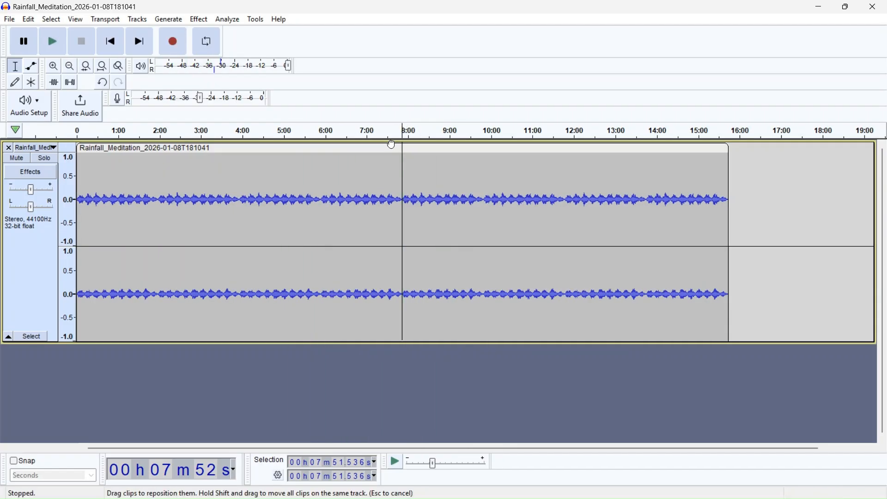
{"action": "key", "text": "ctrl+a"}
{"action": "key", "text": "ctrl+c"}
{"action": "left_click", "coordinate": [763, 194]}
{"action": "key", "text": "ctrl+v"}
{"action": "left_click_drag", "start_coordinate": [509, 148], "coordinate": [484, 148]}
Delete the near-silence at the join, at about 15:42.7
{"action": "scroll", "coordinate": [388, 211], "scroll_direction": "up", "scroll_amount": 4}
{"action": "left_click_drag", "start_coordinate": [399, 209], "coordinate": [366, 206]}
{"action": "key", "text": "Delete"}
Duplicate the full track of about 31 minutes after its end and place the copy directly against it
{"action": "scroll", "coordinate": [370, 203], "scroll_direction": "down", "scroll_amount": 6}
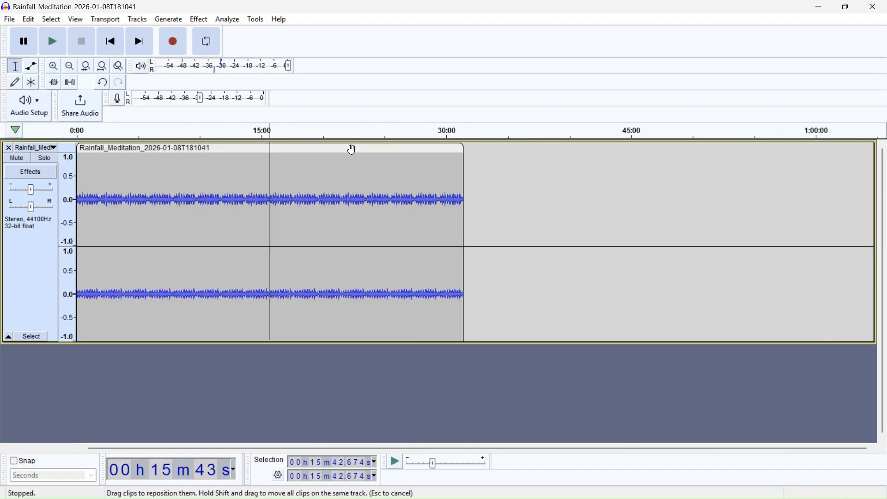
{"action": "key", "text": "ctrl+a"}
{"action": "key", "text": "ctrl+c"}
{"action": "left_click", "coordinate": [496, 194]}
{"action": "key", "text": "ctrl+v"}
{"action": "left_click_drag", "start_coordinate": [514, 148], "coordinate": [481, 148]}
Delete the near-silence before the join, starting at about 31:25.3
{"action": "scroll", "coordinate": [463, 214], "scroll_direction": "up", "scroll_amount": 3}
{"action": "scroll", "coordinate": [441, 202], "scroll_direction": "up", "scroll_amount": 3}
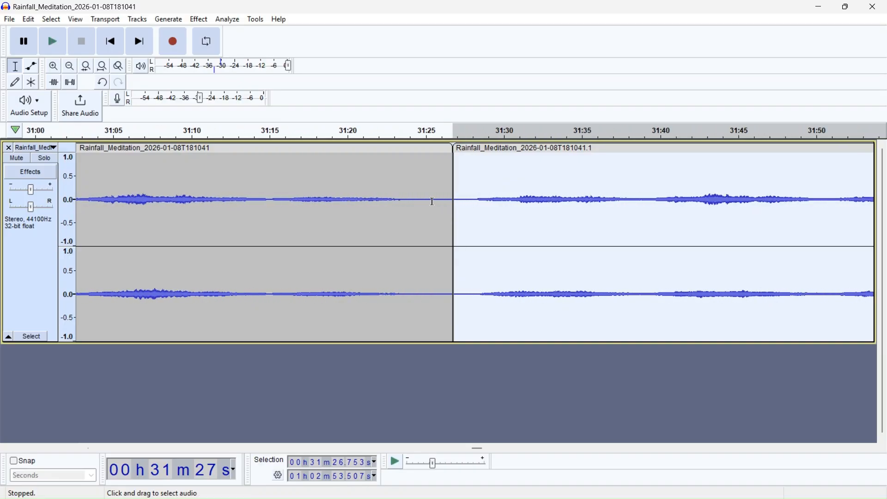
{"action": "left_click_drag", "start_coordinate": [428, 205], "coordinate": [452, 208]}
{"action": "key", "text": "Delete"}
Select a stretch of the looped track, apply an effect to it and return to the track's start
{"action": "scroll", "coordinate": [487, 170], "scroll_direction": "down", "scroll_amount": 6}
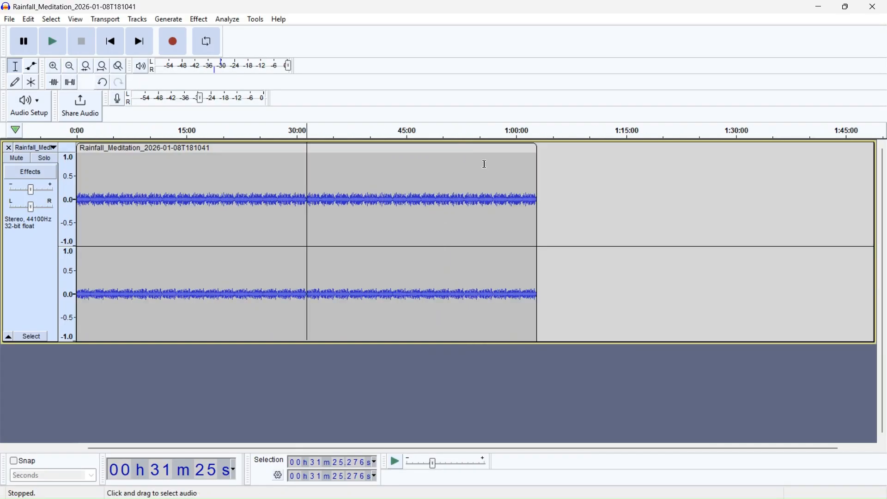
{"action": "scroll", "coordinate": [487, 170], "scroll_direction": "up", "scroll_amount": 3}
{"action": "left_click_drag", "start_coordinate": [244, 208], "coordinate": [319, 208]}
{"action": "left_click", "coordinate": [199, 20]}
{"action": "left_click", "coordinate": [505, 203]}
{"action": "key", "text": "Home"}
{"action": "key", "text": "ctrl+f"}
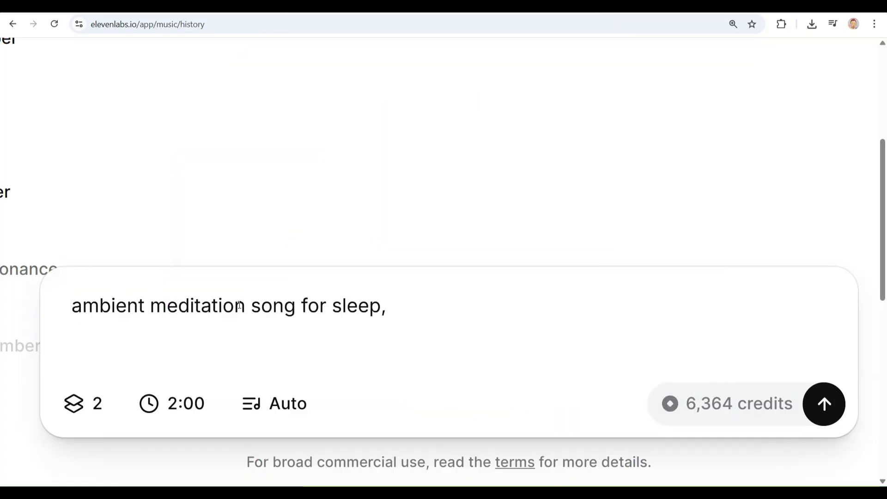
In ElevenLabs Music, extend the prompt with "deeply relaxing, deep space music, ethereal, calming, gentle crickets and night"
{"action": "key", "text": "BackSpace"}
{"action": "key", "text": "BackSpace"}
{"action": "key", "text": "BackSpace"}
{"action": "type", "text": "xing, deep space music, e"}
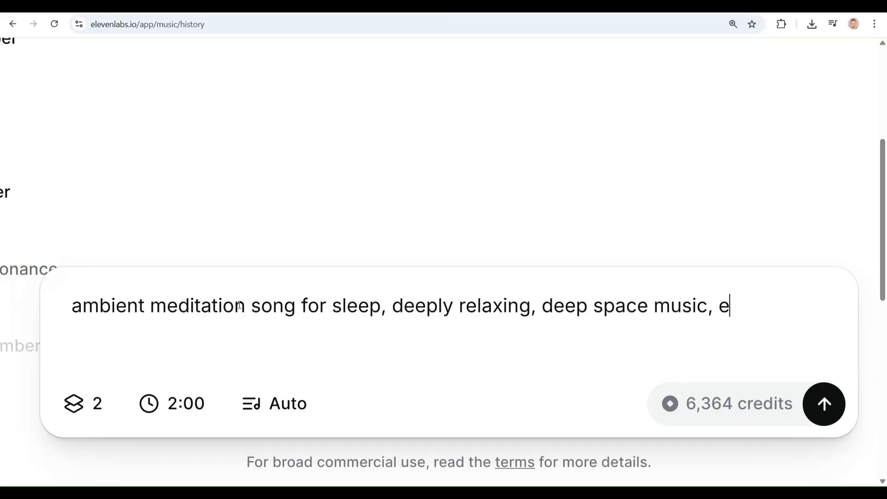
{"action": "type", "text": "calmin"}
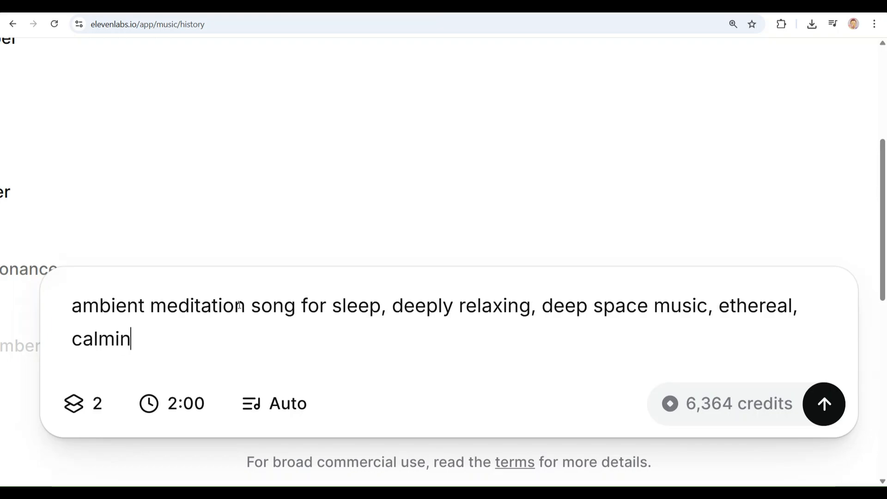
{"action": "type", "text": "g, gentle crickets and night"}
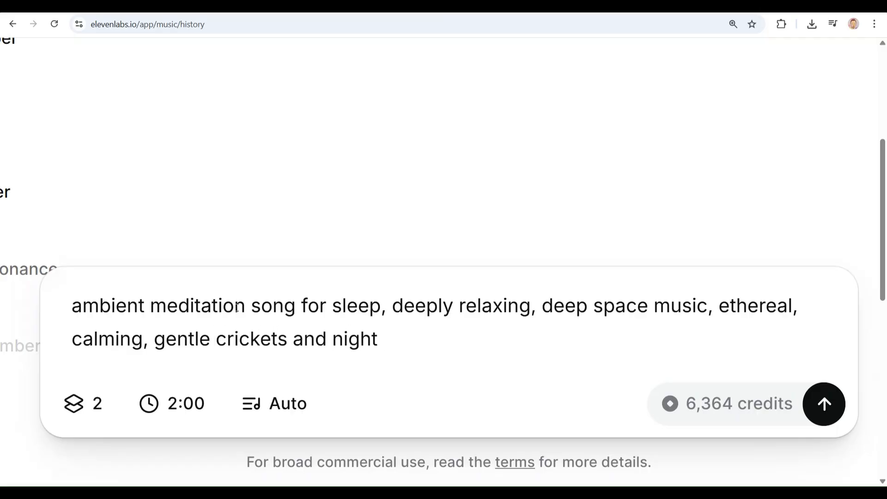
Finish the prompt with "sounds, minimal, slow, spacious textures, LOOPABLE track" and generate the two 2:00 variations
{"action": "type", "text": "sounds, minimal, slow,"}
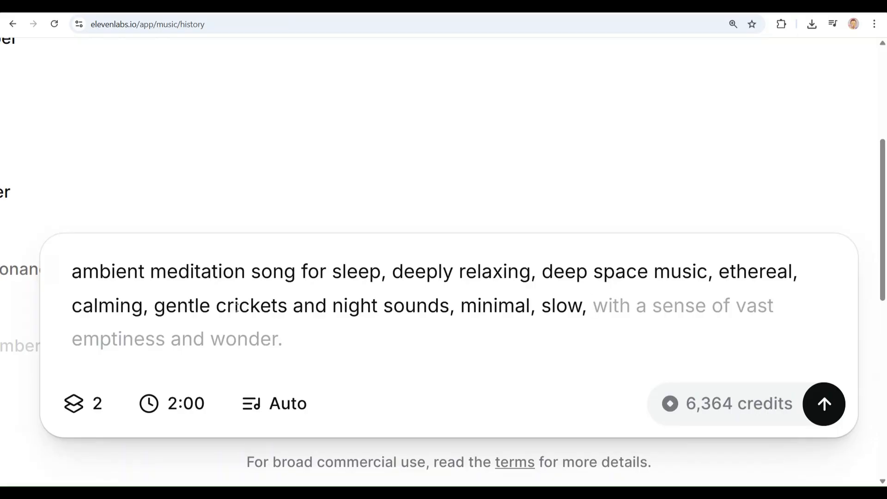
{"action": "type", "text": "pacious "}
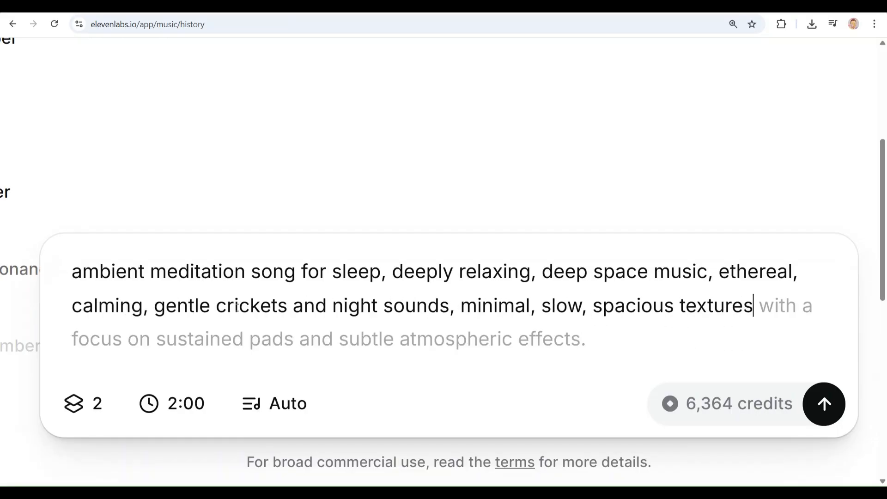
{"action": "type", "text": "textures, LOO"}
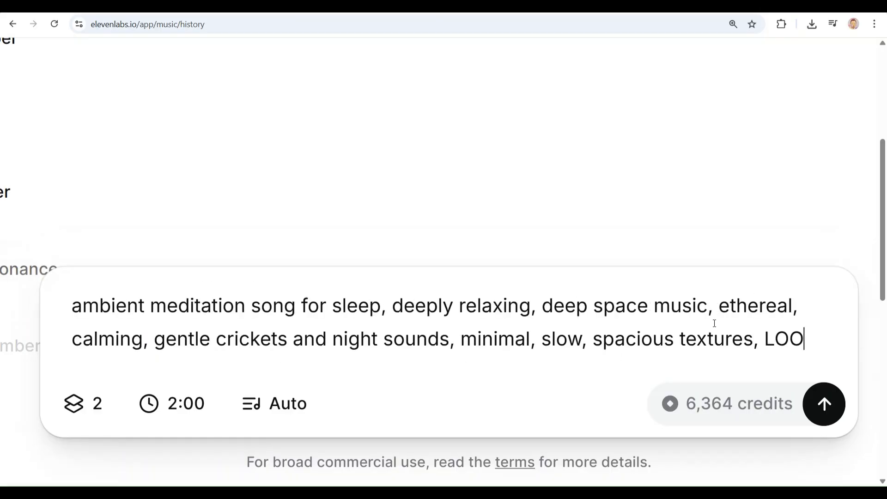
{"action": "type", "text": "PABLE track"}
{"action": "key", "text": "Return"}
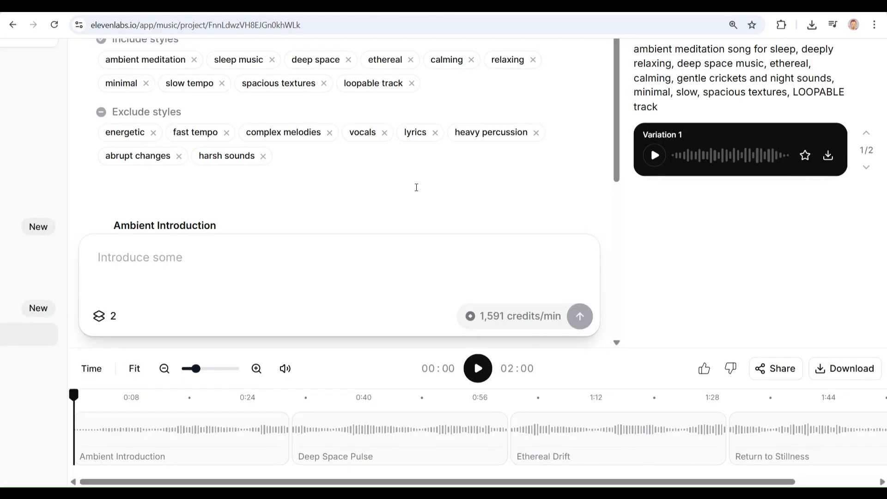
Listen to Variation 1 from the start and at several points up to about 1:23, looking over its sections
{"action": "left_click", "coordinate": [656, 156]}
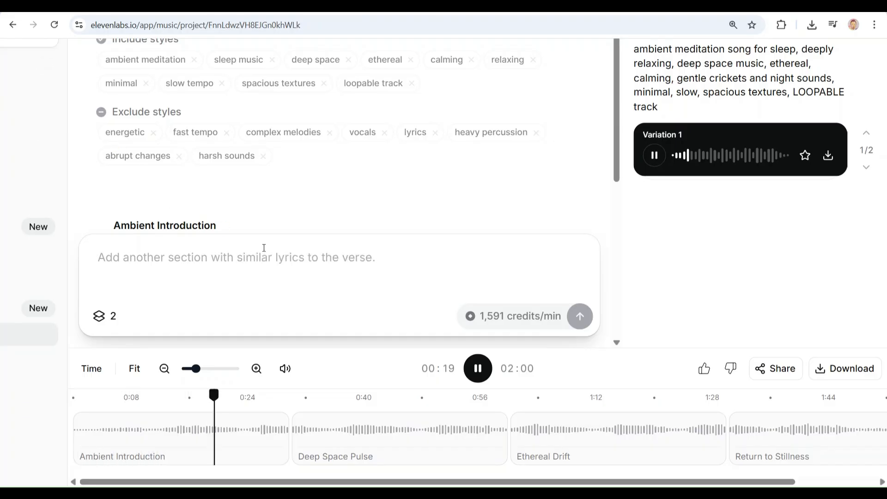
{"action": "scroll", "coordinate": [268, 251], "scroll_direction": "up", "scroll_amount": 2}
{"action": "scroll", "coordinate": [319, 272], "scroll_direction": "down", "scroll_amount": 5}
{"action": "scroll", "coordinate": [347, 416], "scroll_direction": "down", "scroll_amount": 2}
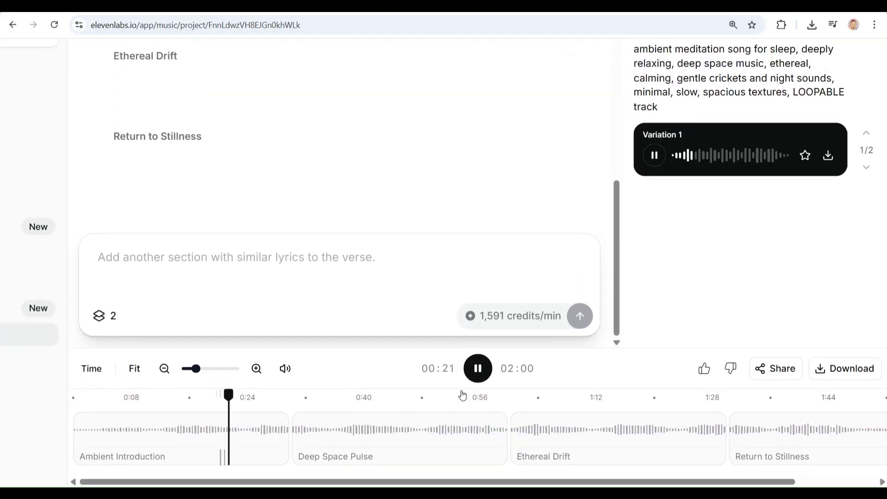
{"action": "key", "text": "ctrl+minus"}
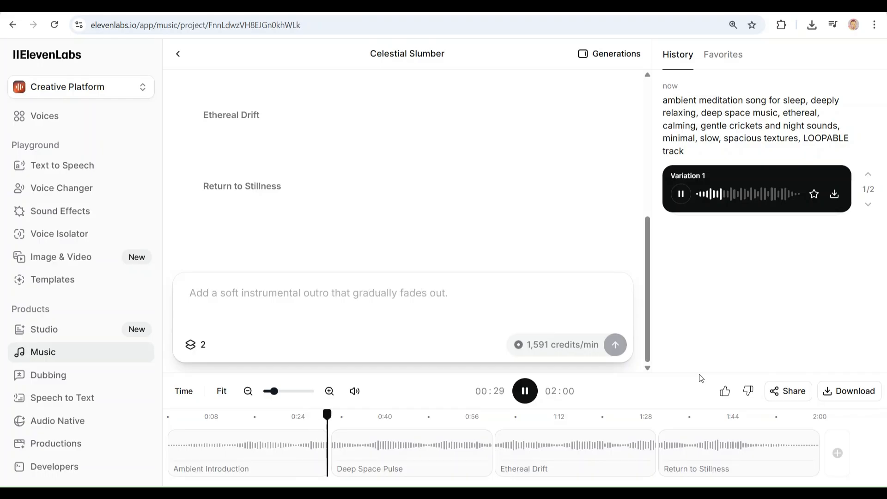
{"action": "left_click", "coordinate": [383, 421]}
{"action": "left_click", "coordinate": [445, 421]}
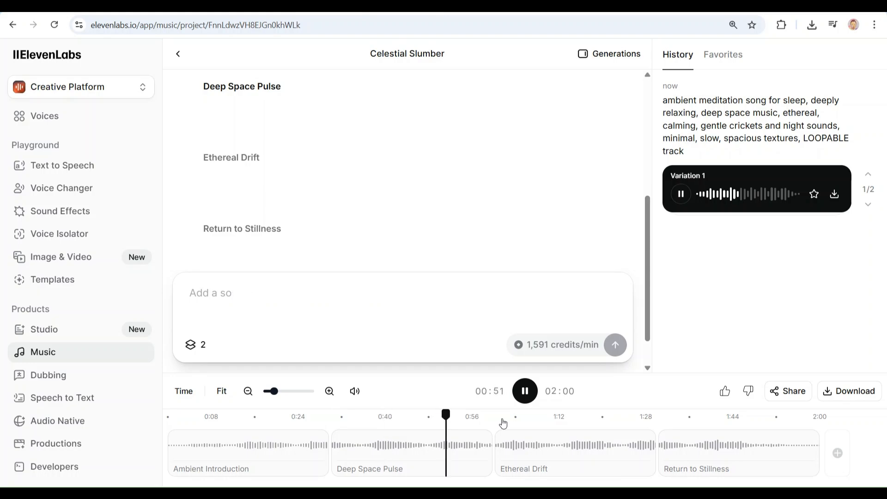
{"action": "left_click", "coordinate": [502, 419]}
{"action": "left_click", "coordinate": [621, 419]}
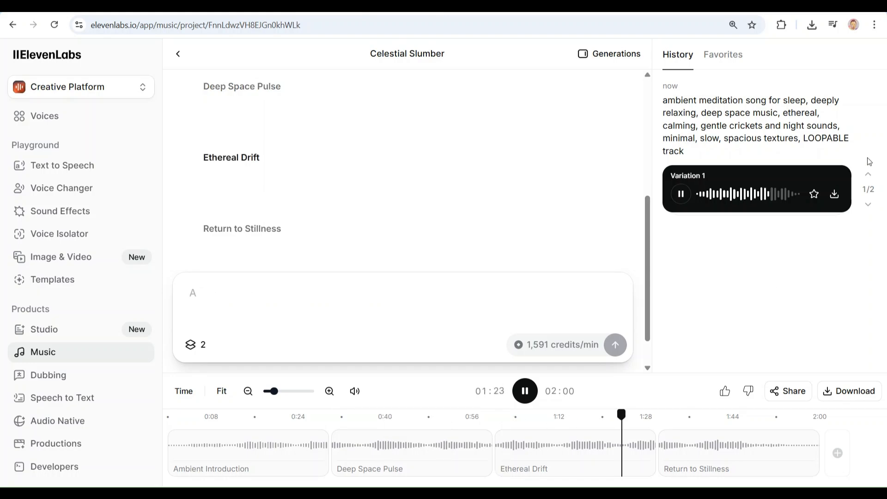
Switch to Variation 2 and play it from the beginning and at points through the intro to about 0:34
{"action": "left_click", "coordinate": [868, 205]}
{"action": "left_click", "coordinate": [728, 196]}
{"action": "left_click", "coordinate": [682, 207]}
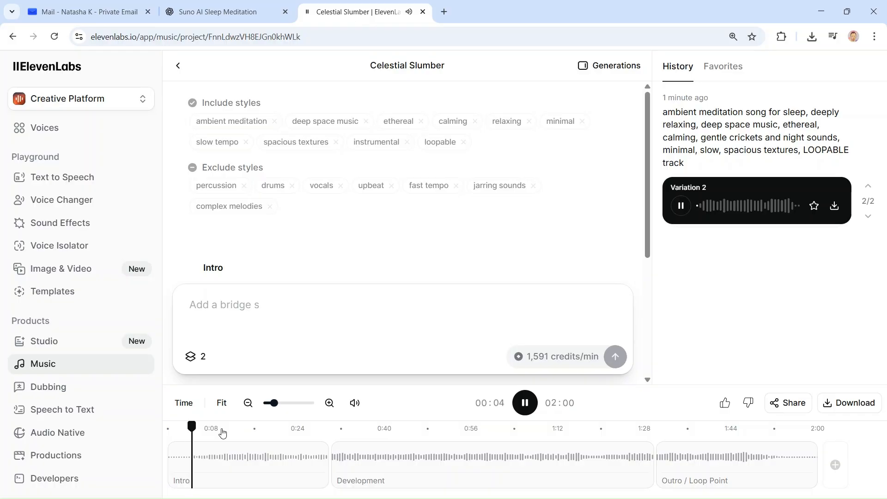
{"action": "left_click", "coordinate": [274, 430]}
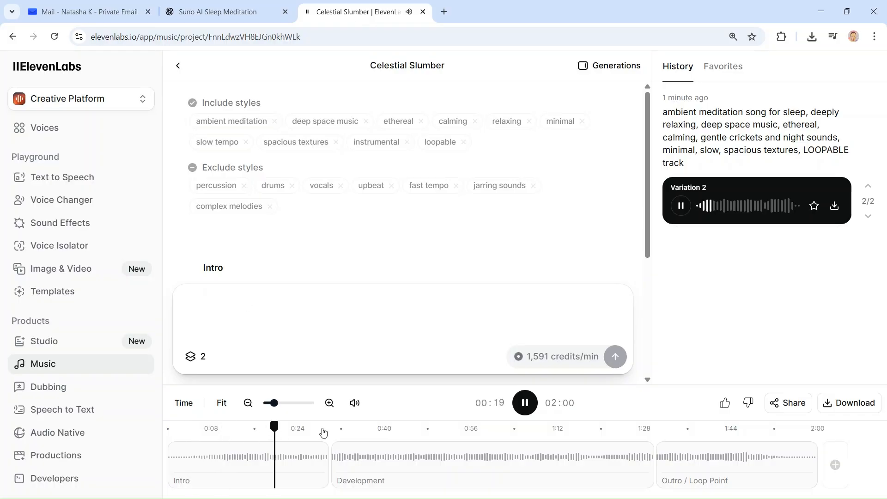
{"action": "left_click", "coordinate": [324, 433]}
{"action": "left_click", "coordinate": [351, 432]}
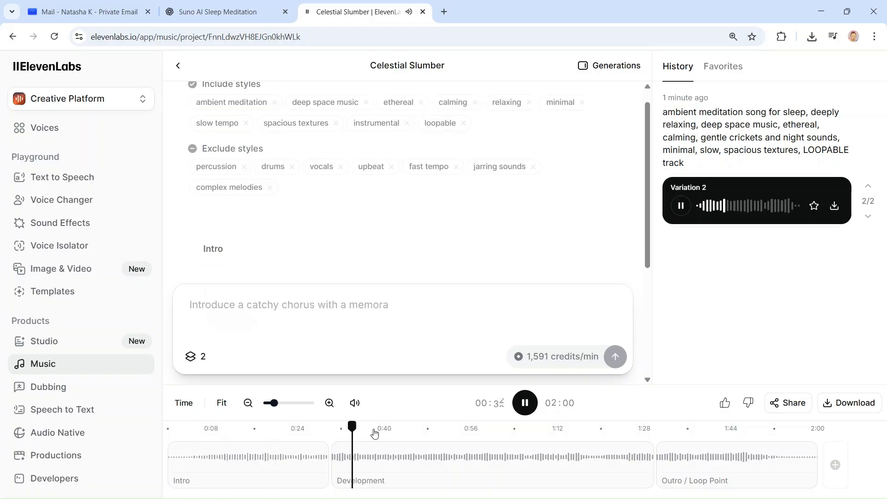
Sample Variation 2's development and outro from about 0:50 to its ending, then pause playback
{"action": "left_click", "coordinate": [443, 433]}
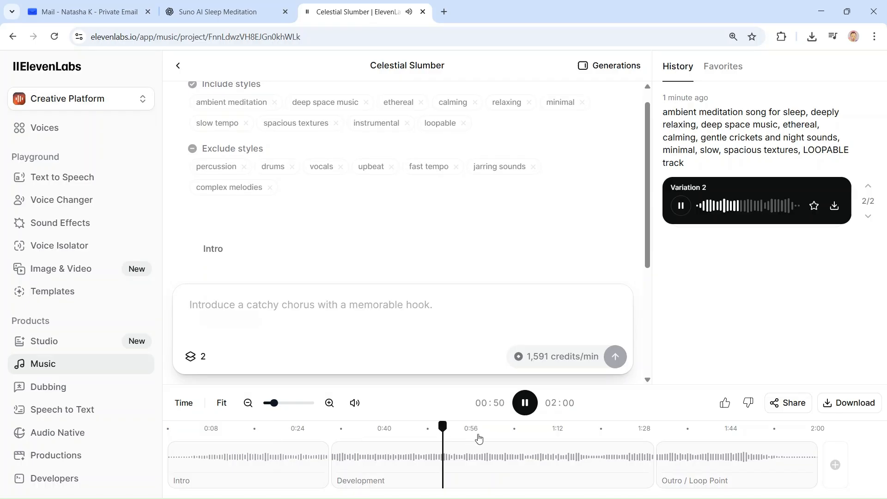
{"action": "left_click", "coordinate": [530, 439]}
{"action": "left_click", "coordinate": [620, 438]}
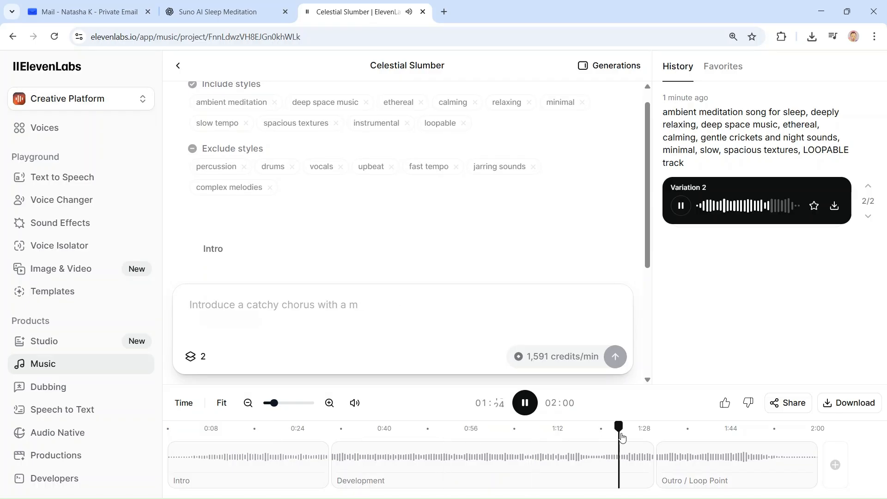
{"action": "left_click", "coordinate": [678, 438]}
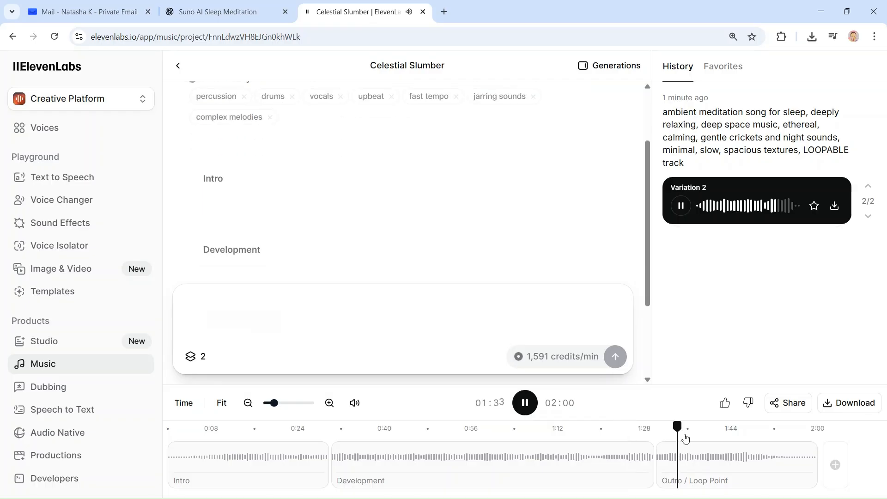
{"action": "left_click", "coordinate": [738, 438]}
{"action": "left_click", "coordinate": [770, 439]}
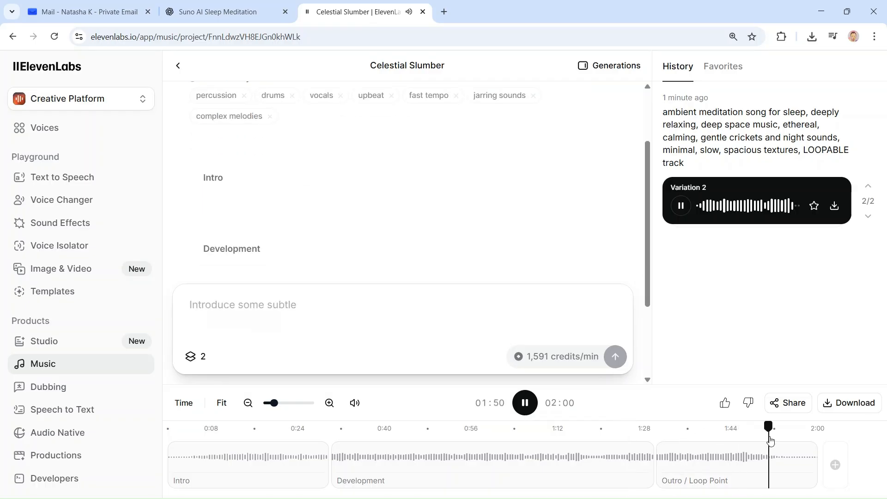
{"action": "scroll", "coordinate": [746, 448], "scroll_direction": "up", "scroll_amount": 3}
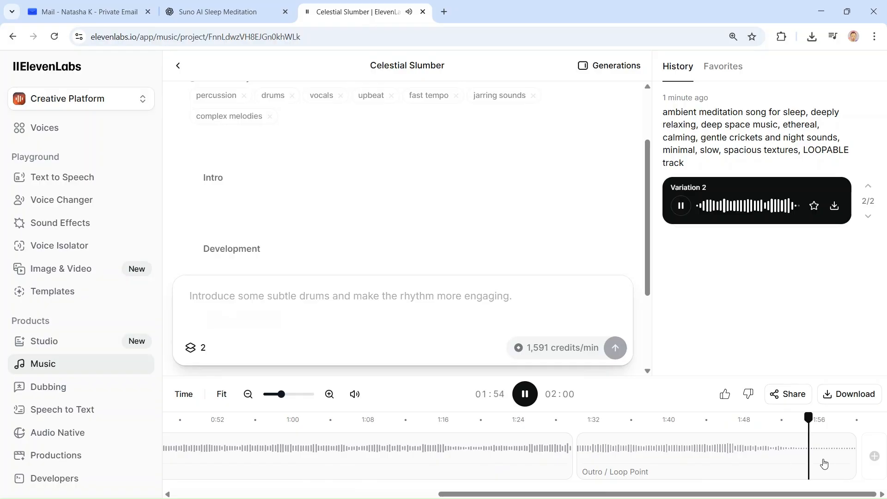
{"action": "left_click", "coordinate": [526, 394]}
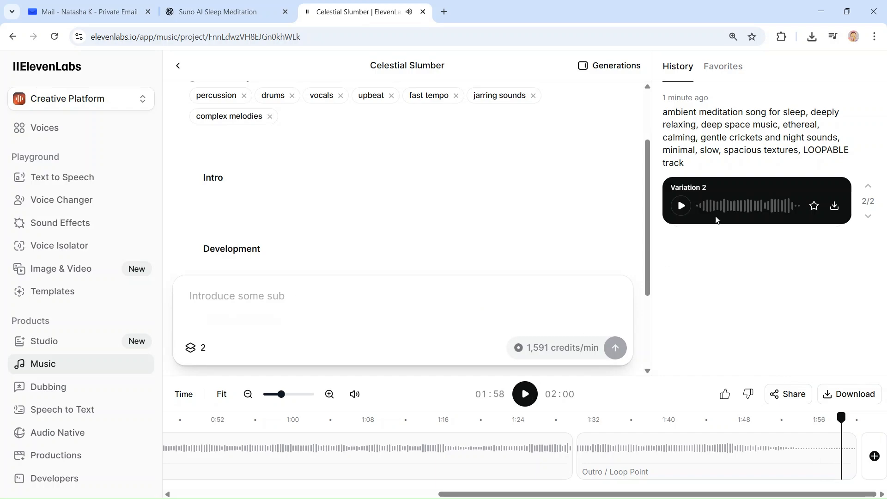
Download Variation 2 as an MP3, and in Audacity normalize the Celestial Slumber track's perceived loudness to -32 LUFS
{"action": "left_click", "coordinate": [835, 207]}
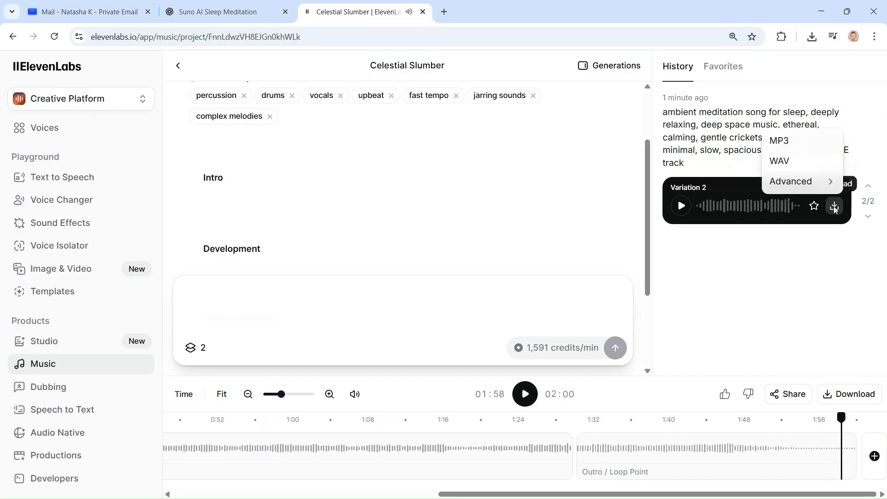
{"action": "left_click", "coordinate": [787, 146]}
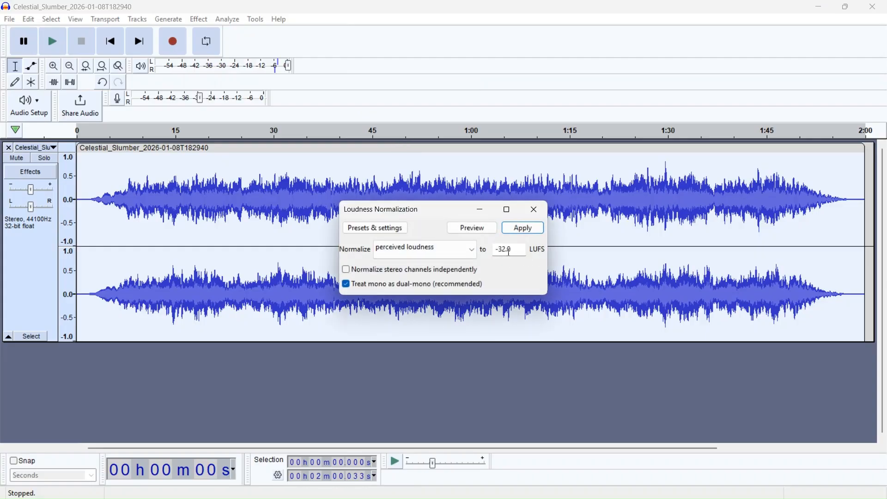
{"action": "left_click", "coordinate": [521, 229]}
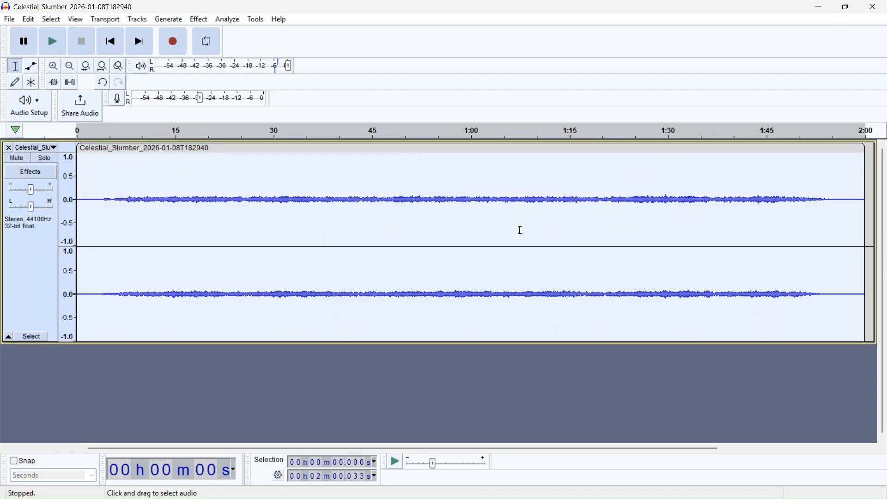
Append a second copy of the track directly after the first and play the seam between the two copies around 2:00
{"action": "key", "text": "space"}
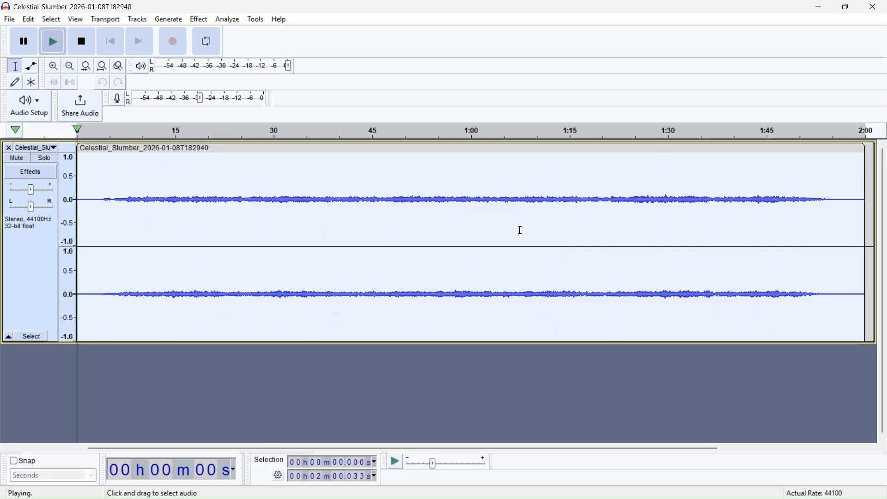
{"action": "left_click", "coordinate": [122, 135]}
{"action": "scroll", "coordinate": [300, 237], "scroll_direction": "down", "scroll_amount": 1}
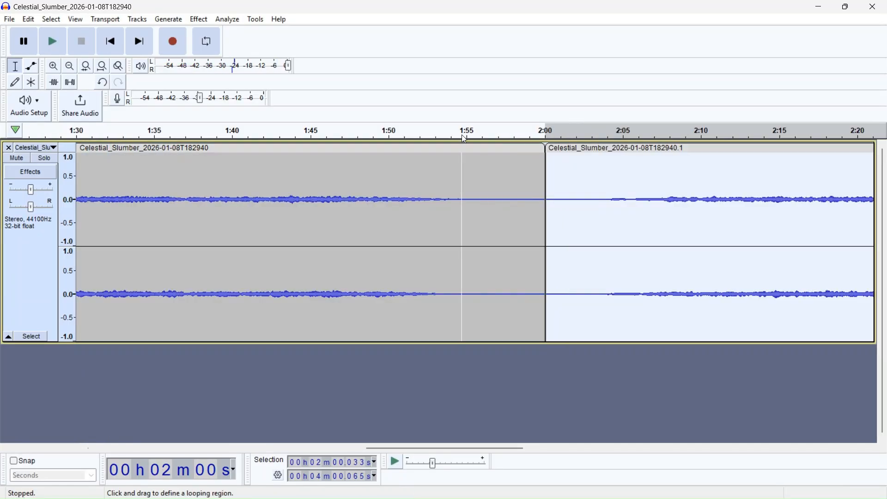
{"action": "left_click", "coordinate": [462, 135]}
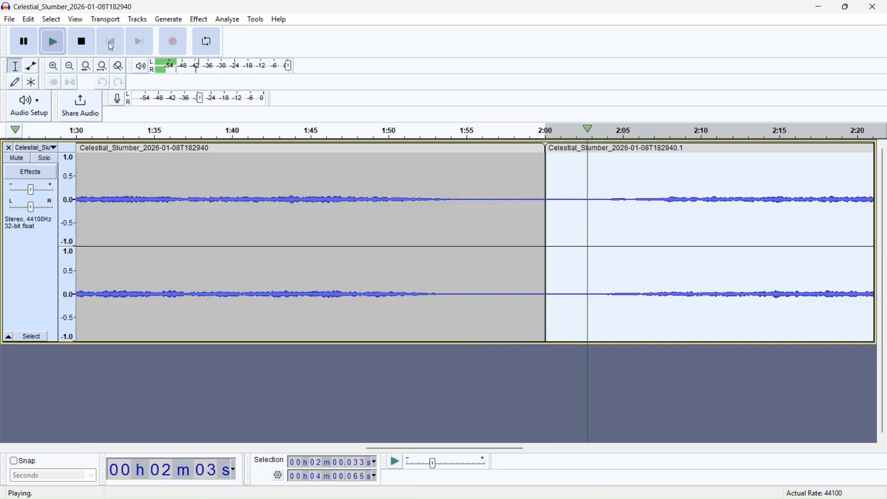
{"action": "left_click", "coordinate": [81, 42]}
Try joining the two clips and play across the seam from about 1:48, undoing the join after stopping playback
{"action": "left_click", "coordinate": [546, 229]}
{"action": "left_click", "coordinate": [69, 65]}
{"action": "left_click", "coordinate": [70, 65]}
{"action": "left_click", "coordinate": [70, 65]}
{"action": "left_click", "coordinate": [469, 199]}
{"action": "left_click", "coordinate": [284, 133]}
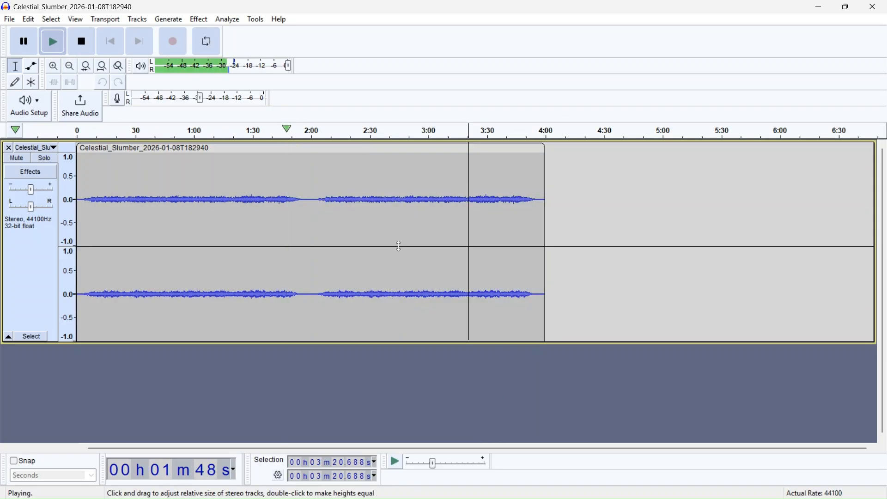
{"action": "scroll", "coordinate": [399, 245], "scroll_direction": "up", "scroll_amount": 1, "text": "ctrl"}
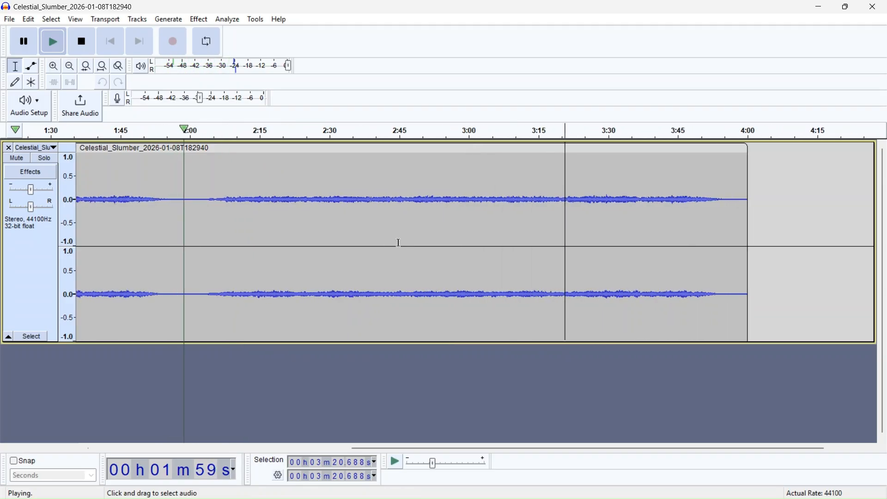
{"action": "left_click", "coordinate": [84, 43]}
{"action": "left_click", "coordinate": [182, 202]}
{"action": "key", "text": "ctrl+z"}
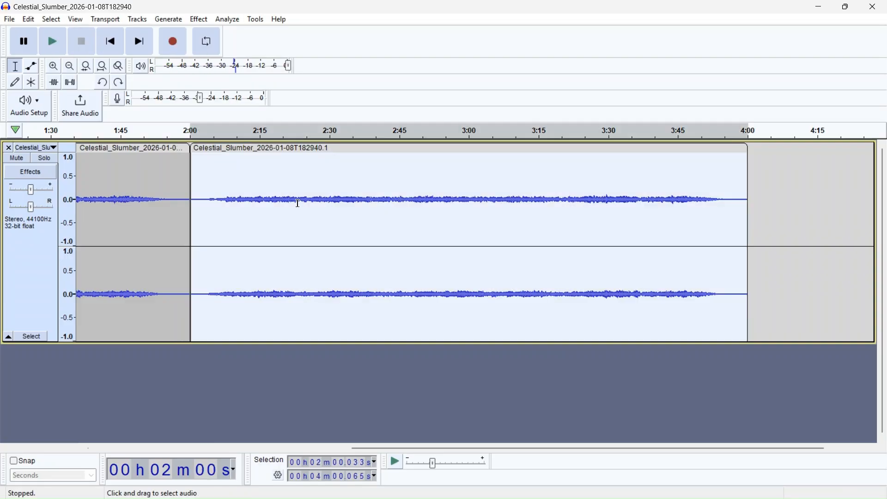
Cut out the quiet stretch spanning the seam so the second copy starts at about 1:58.7
{"action": "left_click", "coordinate": [56, 68]}
{"action": "scroll", "coordinate": [341, 257], "scroll_direction": "left", "scroll_amount": 10}
{"action": "scroll", "coordinate": [364, 224], "scroll_direction": "up", "scroll_amount": 2}
{"action": "left_click", "coordinate": [219, 140]}
{"action": "left_click_drag", "start_coordinate": [389, 216], "coordinate": [457, 208]}
{"action": "key", "text": "Delete"}
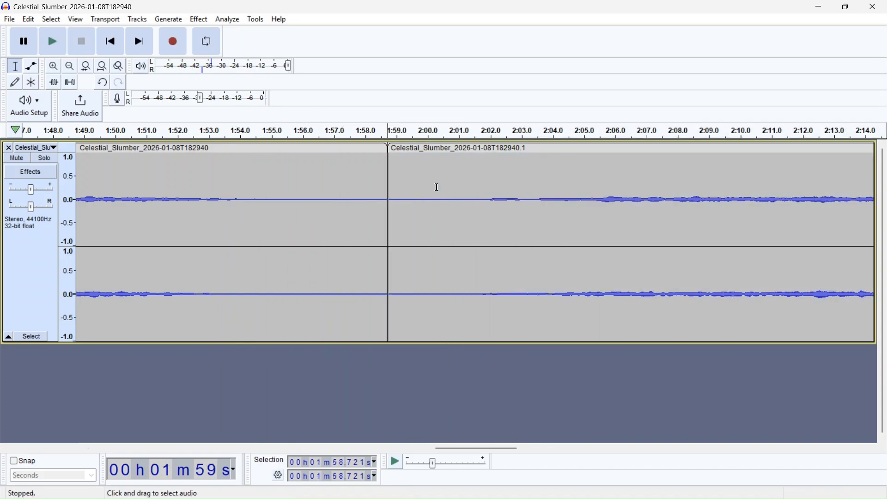
Join the two clips and play across the shortened seam from about 1:56, stopping after it
{"action": "key", "text": "space"}
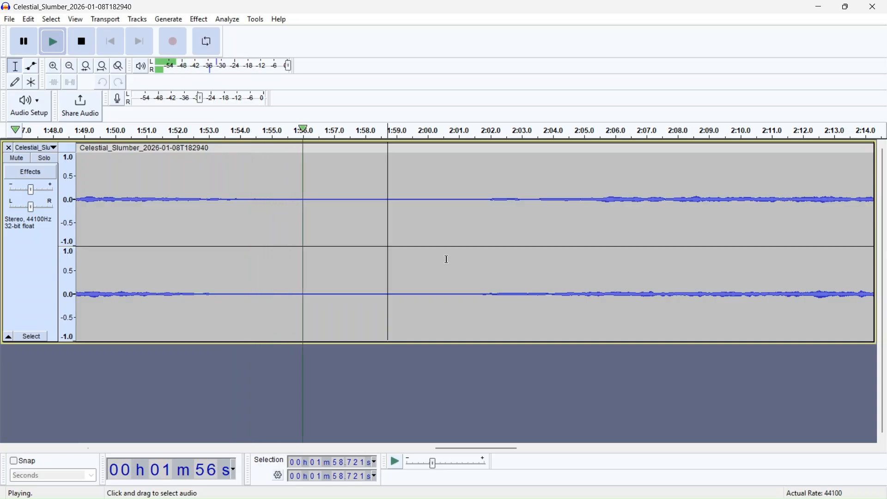
{"action": "triple_click", "coordinate": [70, 68]}
{"action": "left_click", "coordinate": [70, 68]}
{"action": "key", "text": "space"}
Copy the combined two-part clip, paste it after its own end, and move the copy flush to join the two
{"action": "left_click", "coordinate": [273, 148]}
{"action": "right_click", "coordinate": [317, 193]}
{"action": "left_click", "coordinate": [559, 194]}
{"action": "right_click", "coordinate": [565, 195]}
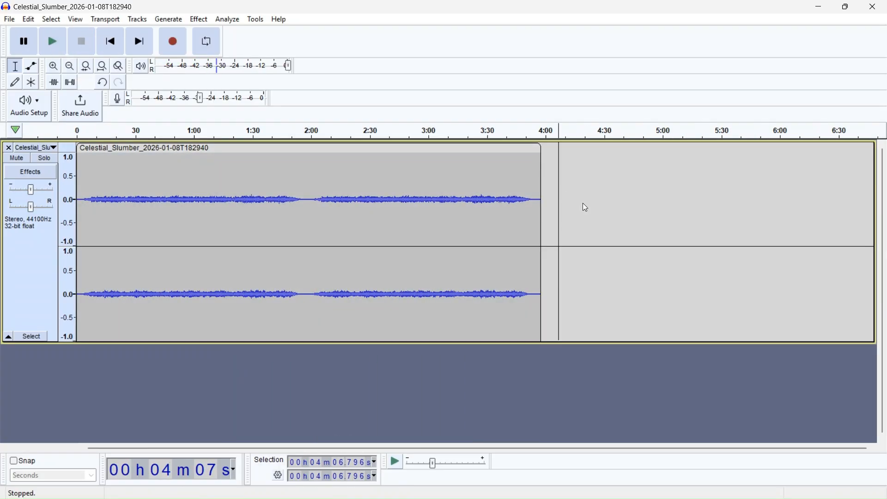
{"action": "left_click", "coordinate": [584, 207]}
{"action": "left_click_drag", "start_coordinate": [594, 147], "coordinate": [577, 148]}
{"action": "left_click", "coordinate": [542, 228]}
{"action": "scroll", "coordinate": [561, 185], "scroll_direction": "down", "scroll_amount": 1}
Paste another copy of the lengthened clip after its end and slide it flush to join the pieces
{"action": "left_click", "coordinate": [569, 148]}
{"action": "left_click", "coordinate": [656, 181]}
{"action": "right_click", "coordinate": [656, 181]}
{"action": "left_click", "coordinate": [676, 193]}
{"action": "left_click_drag", "start_coordinate": [684, 148], "coordinate": [656, 147]}
{"action": "left_click", "coordinate": [627, 214]}
{"action": "left_click", "coordinate": [629, 215]}
{"action": "scroll", "coordinate": [600, 184], "scroll_direction": "down", "scroll_amount": 1}
Select the longer joined clip and paste it again at the track's end, continuing to extend the looped song
{"action": "left_click", "coordinate": [534, 148]}
{"action": "left_click", "coordinate": [541, 204]}
{"action": "key", "text": "ctrl+v"}
{"action": "scroll", "coordinate": [600, 185], "scroll_direction": "down", "scroll_amount": 1}
{"action": "left_click", "coordinate": [640, 208]}
{"action": "scroll", "coordinate": [601, 185], "scroll_direction": "down", "scroll_amount": 1}
{"action": "left_click", "coordinate": [565, 231]}
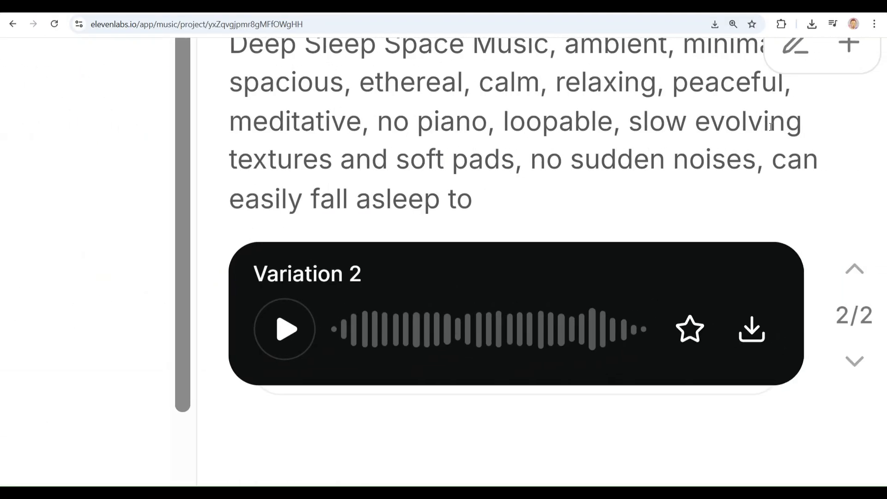
In ElevenLabs, examine the Stellar Drift song's prompt and play Variation 2 up to about 0:14, pausing it there
{"action": "scroll", "coordinate": [625, 135], "scroll_direction": "up", "scroll_amount": 1}
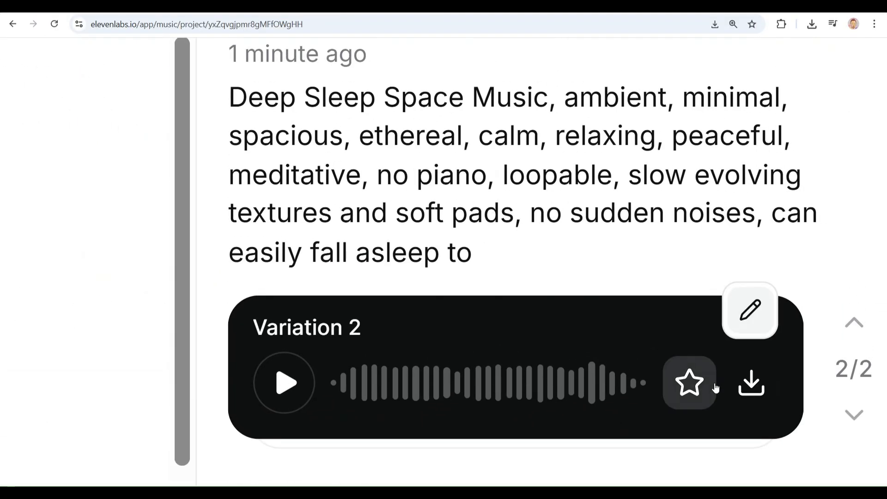
{"action": "scroll", "coordinate": [537, 343], "scroll_direction": "down", "scroll_amount": 5}
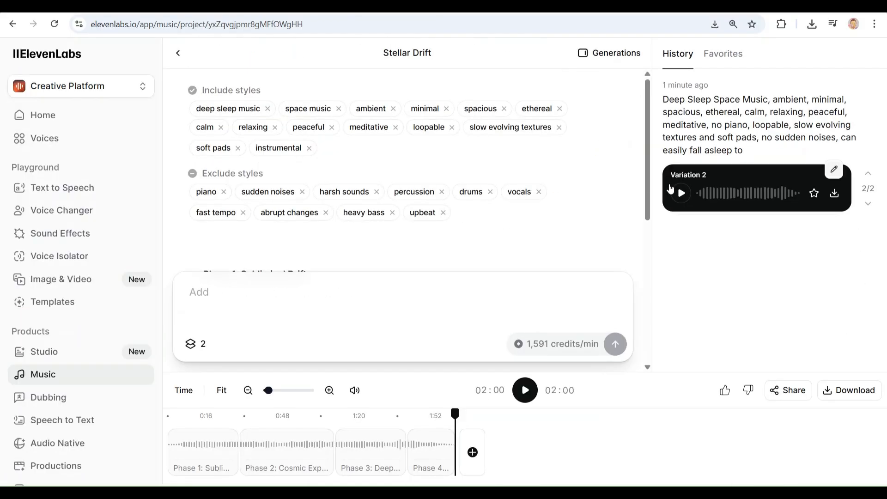
{"action": "left_click", "coordinate": [530, 396]}
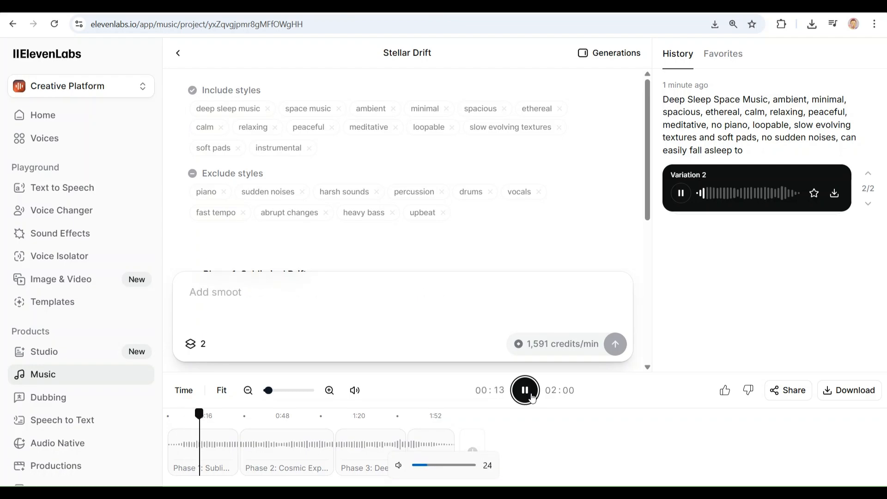
{"action": "left_click", "coordinate": [525, 391]}
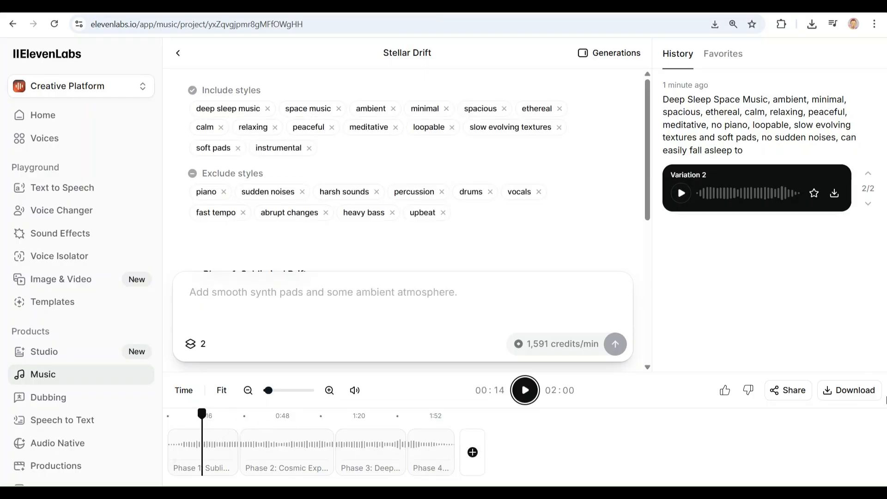
Download the full Stellar Drift song as an MP3
{"action": "left_click", "coordinate": [855, 391]}
{"action": "left_click", "coordinate": [863, 292]}
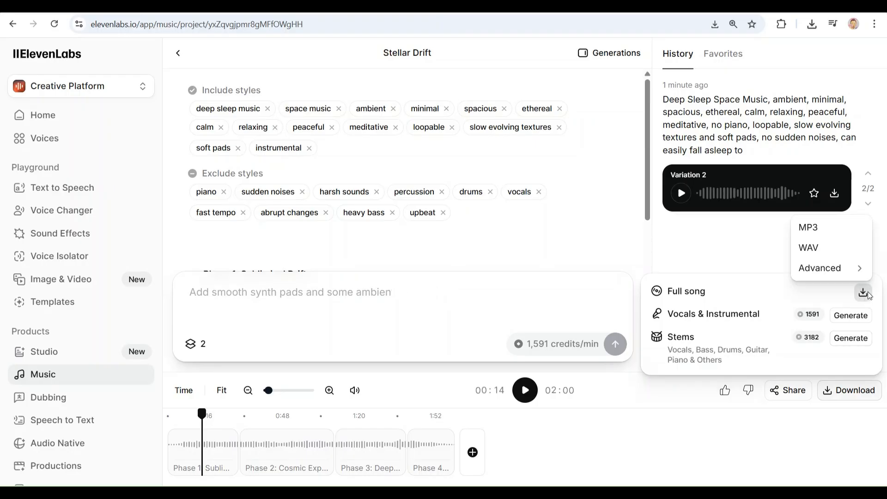
{"action": "left_click", "coordinate": [835, 228]}
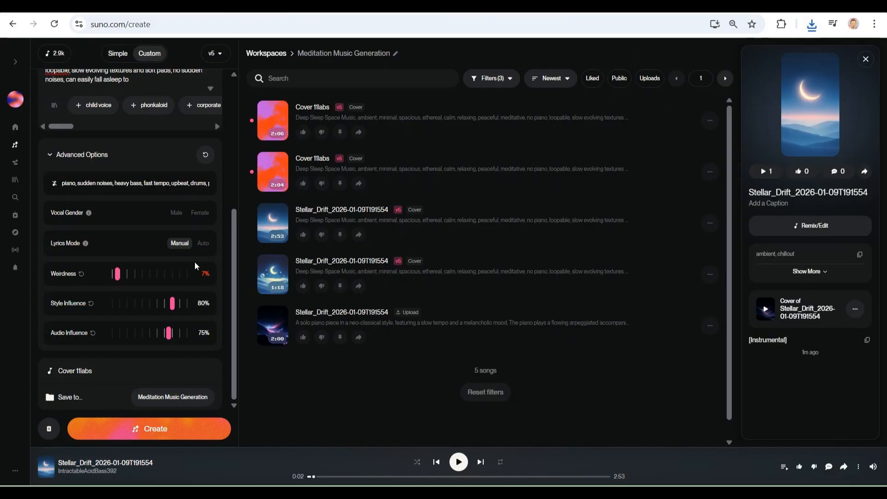
In Suno, examine the uploaded Stellar_Drift audio set as a Cover, along with its lyrics setting and styles prompt
{"action": "scroll", "coordinate": [195, 262], "scroll_direction": "up", "scroll_amount": 5}
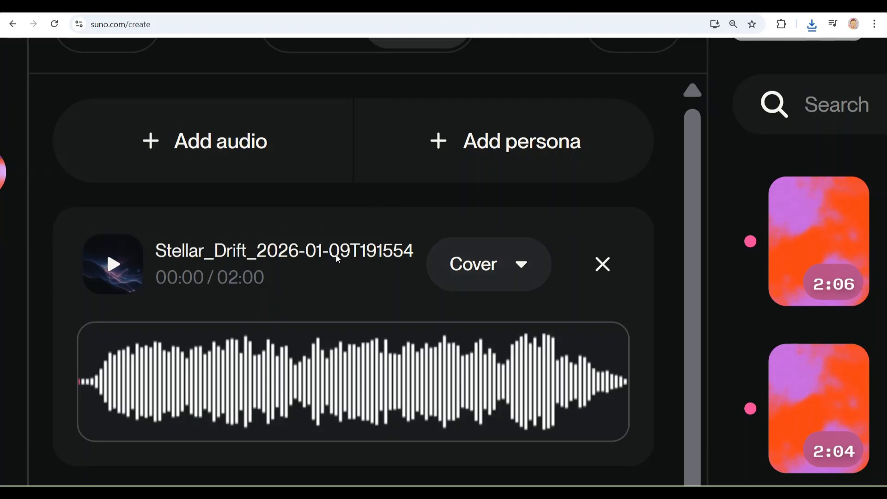
{"action": "scroll", "coordinate": [338, 258], "scroll_direction": "down", "scroll_amount": 1}
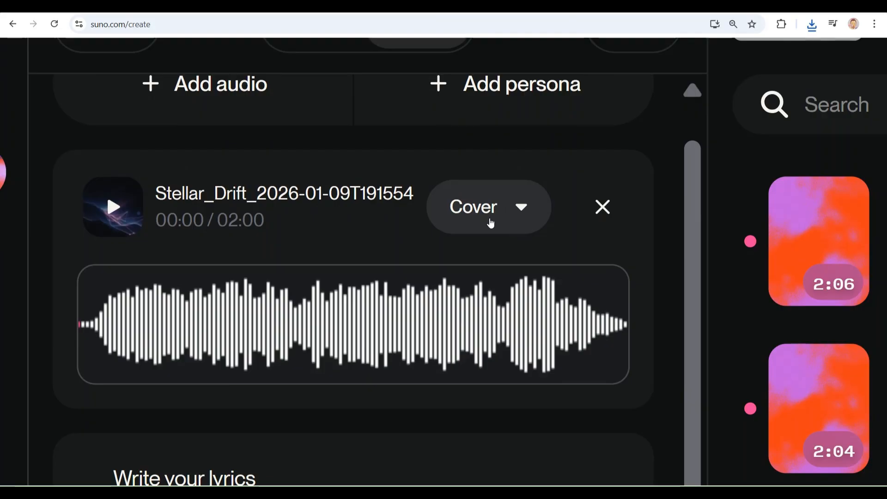
{"action": "key", "text": "ctrl+0"}
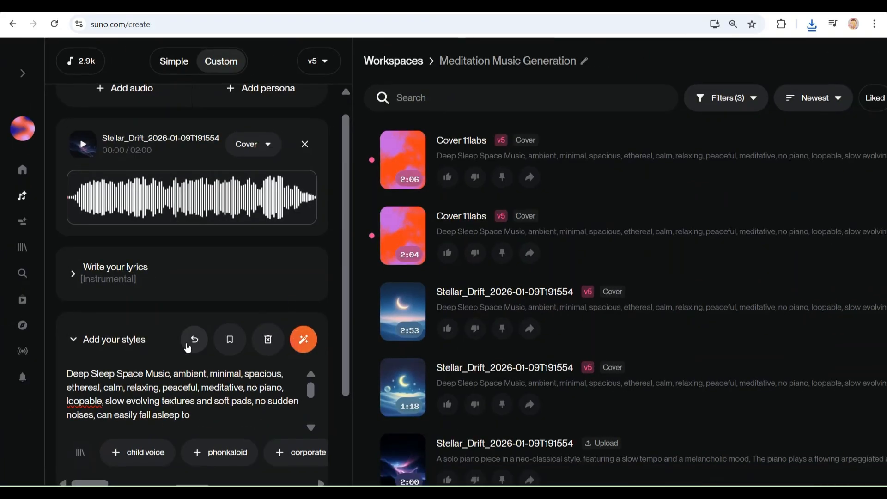
{"action": "key", "text": "ctrl+plus"}
{"action": "key", "text": "ctrl+plus"}
{"action": "key", "text": "ctrl+plus"}
{"action": "scroll", "coordinate": [109, 392], "scroll_direction": "down", "scroll_amount": 2}
{"action": "scroll", "coordinate": [169, 393], "scroll_direction": "up", "scroll_amount": 2}
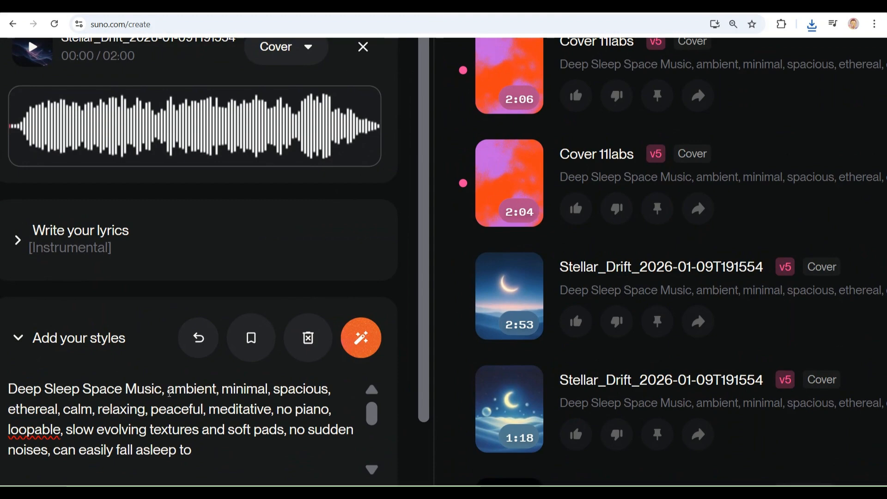
{"action": "scroll", "coordinate": [185, 395], "scroll_direction": "left", "scroll_amount": 2}
{"action": "scroll", "coordinate": [195, 396], "scroll_direction": "down", "scroll_amount": 2}
{"action": "scroll", "coordinate": [221, 390], "scroll_direction": "up", "scroll_amount": 3}
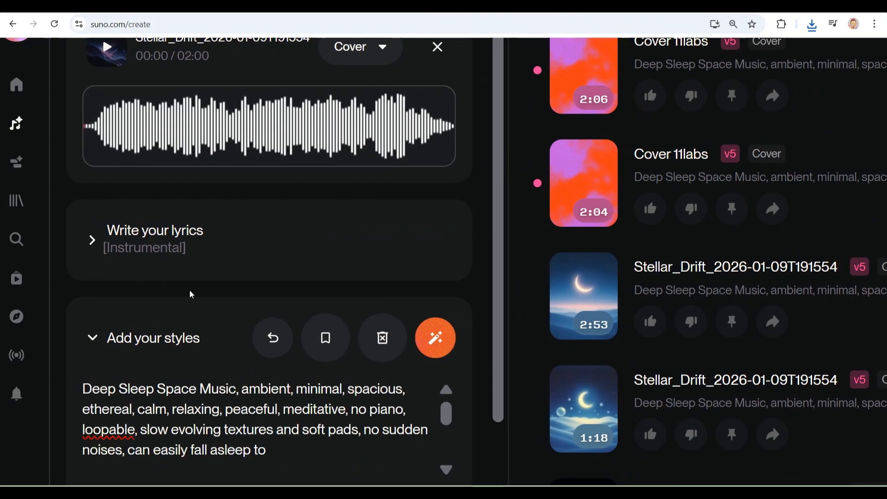
{"action": "scroll", "coordinate": [190, 293], "scroll_direction": "down", "scroll_amount": 3}
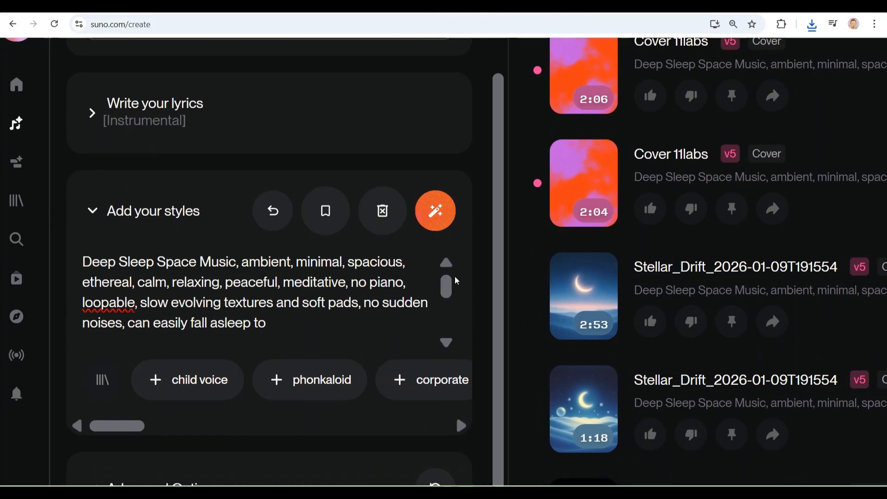
Review the cover's advanced options, reading through the excluded styles, Weirdness, Style Influence and Audio Influence down to its title and workspace
{"action": "scroll", "coordinate": [476, 303], "scroll_direction": "down", "scroll_amount": 5}
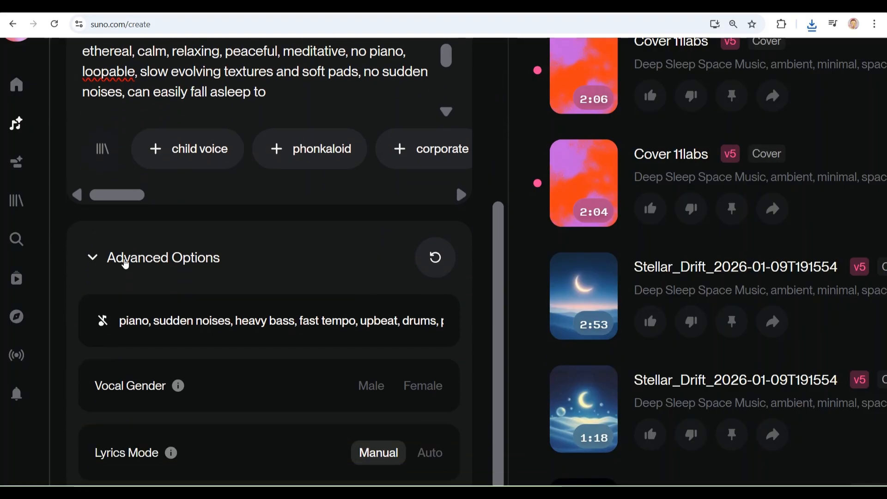
{"action": "scroll", "coordinate": [162, 245], "scroll_direction": "down", "scroll_amount": 2}
{"action": "left_click_drag", "start_coordinate": [120, 212], "coordinate": [467, 209]}
{"action": "left_click", "coordinate": [450, 207]}
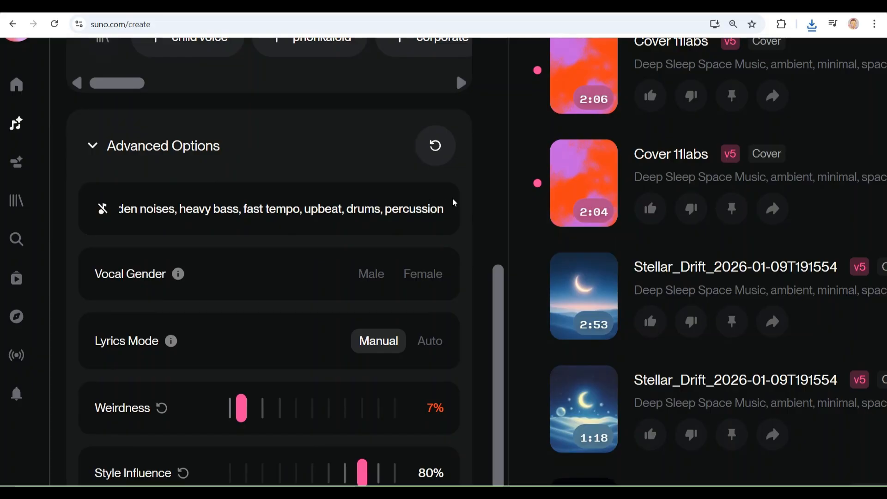
{"action": "scroll", "coordinate": [462, 226], "scroll_direction": "down", "scroll_amount": 1}
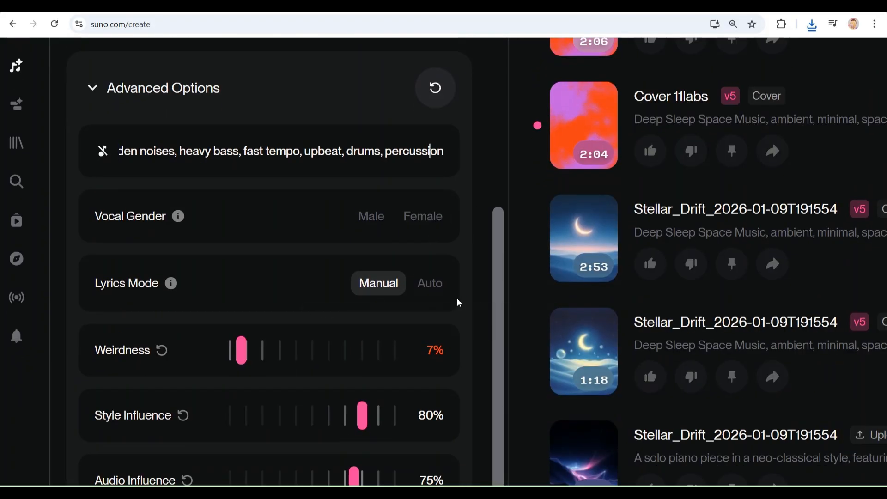
{"action": "scroll", "coordinate": [458, 303], "scroll_direction": "down", "scroll_amount": 2}
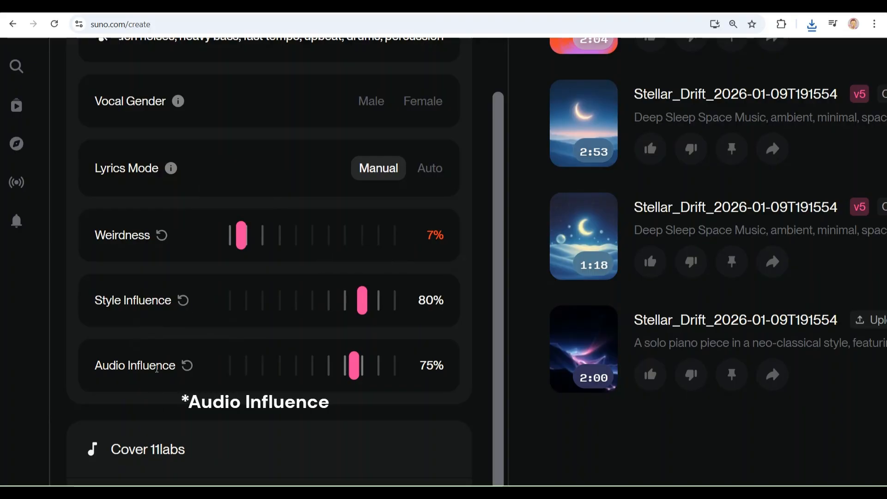
{"action": "scroll", "coordinate": [353, 364], "scroll_direction": "down", "scroll_amount": 4}
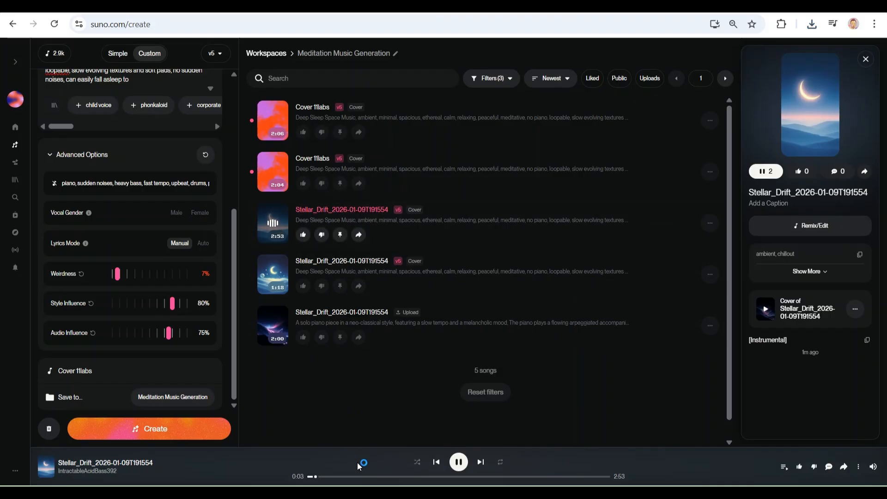
Raise the volume and listen to the 2:53 Stellar_Drift cover at points through about 1:28
{"action": "key", "text": "XF86AudioRaiseVolume"}
{"action": "key", "text": "XF86AudioRaiseVolume"}
{"action": "key", "text": "XF86AudioRaiseVolume"}
{"action": "key", "text": "XF86AudioRaiseVolume"}
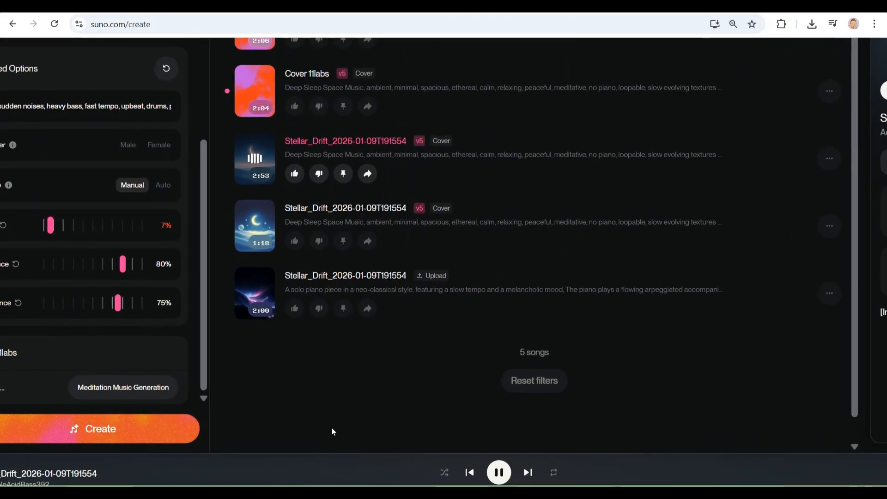
{"action": "scroll", "coordinate": [331, 432], "scroll_direction": "down", "scroll_amount": 1}
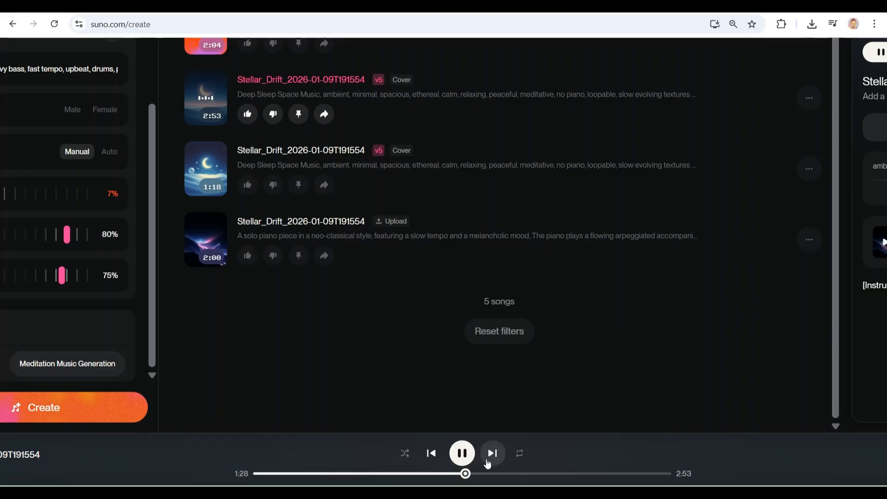
{"action": "left_click_drag", "start_coordinate": [238, 475], "coordinate": [247, 476]}
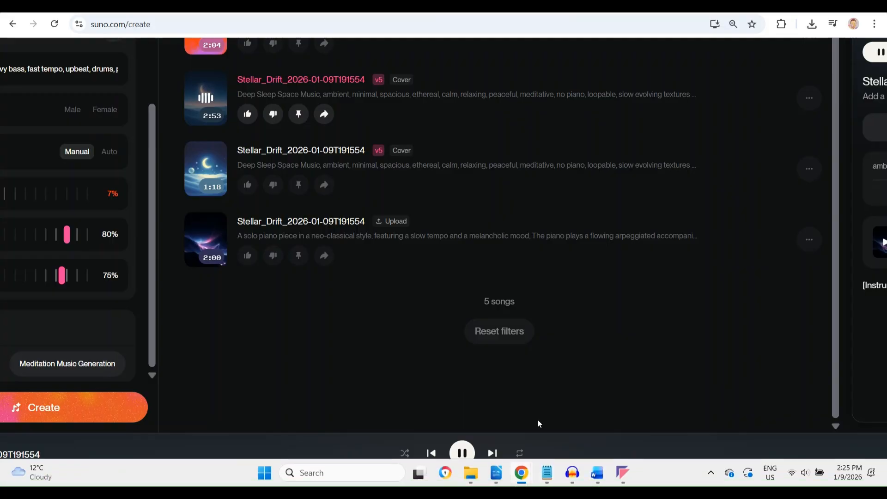
Download the 2:53 Stellar_Drift cover
{"action": "left_click", "coordinate": [496, 478]}
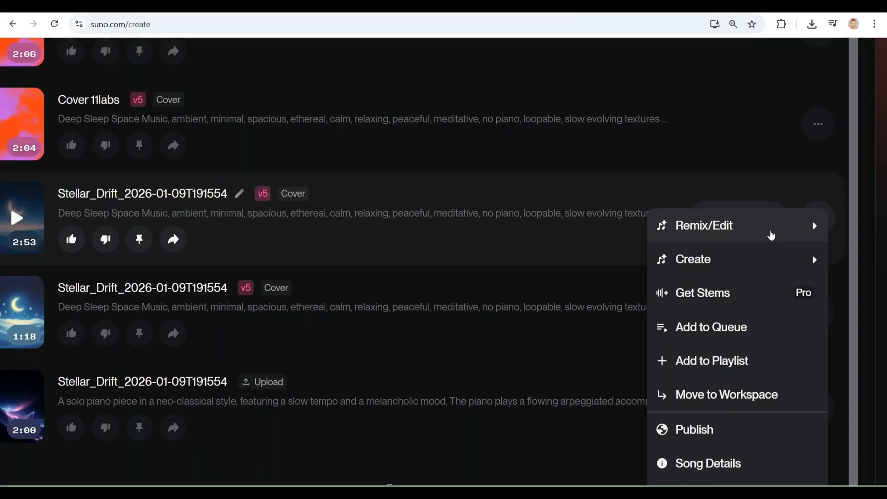
{"action": "mouse_move", "coordinate": [764, 237]}
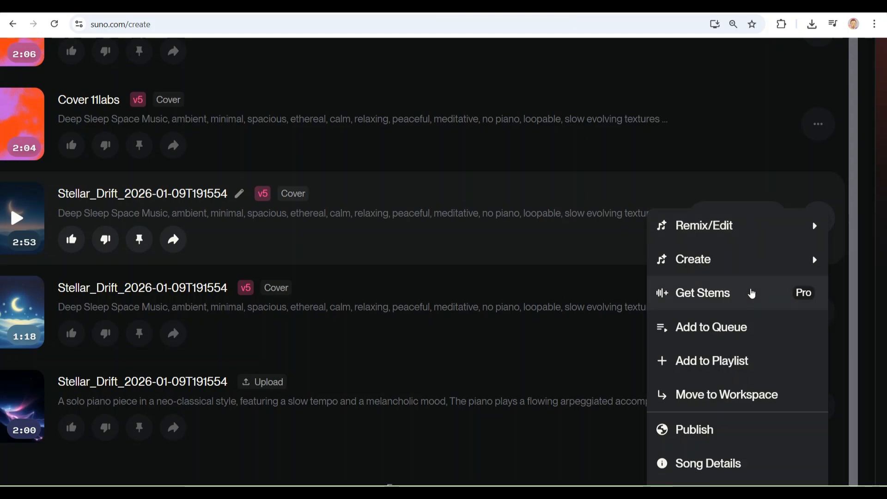
{"action": "scroll", "coordinate": [752, 293], "scroll_direction": "down", "scroll_amount": 5}
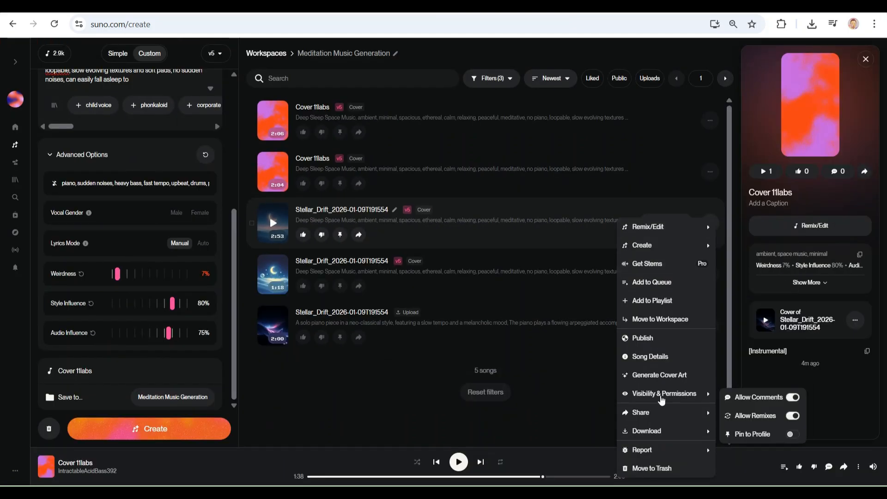
{"action": "mouse_move", "coordinate": [704, 430]}
{"action": "left_click", "coordinate": [788, 437]}
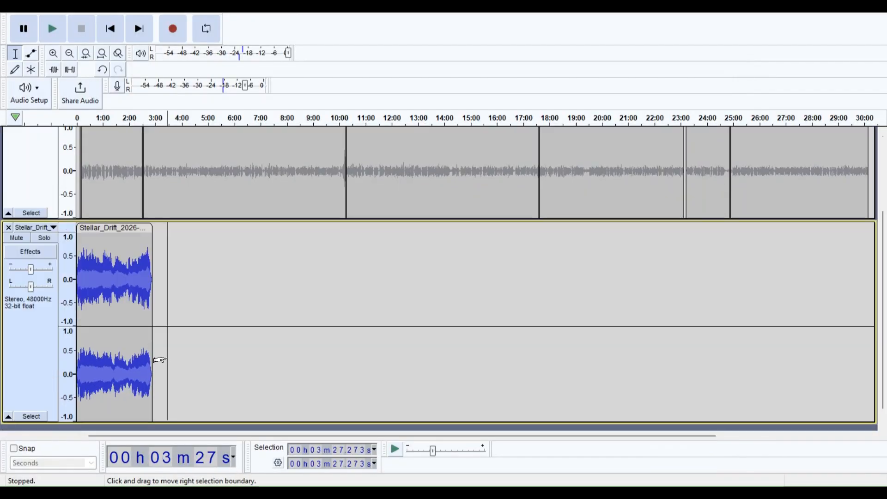
In Audacity, normalize the whole imported Stellar_Drift clip to a perceived loudness of -32 LUFS
{"action": "left_click", "coordinate": [53, 53]}
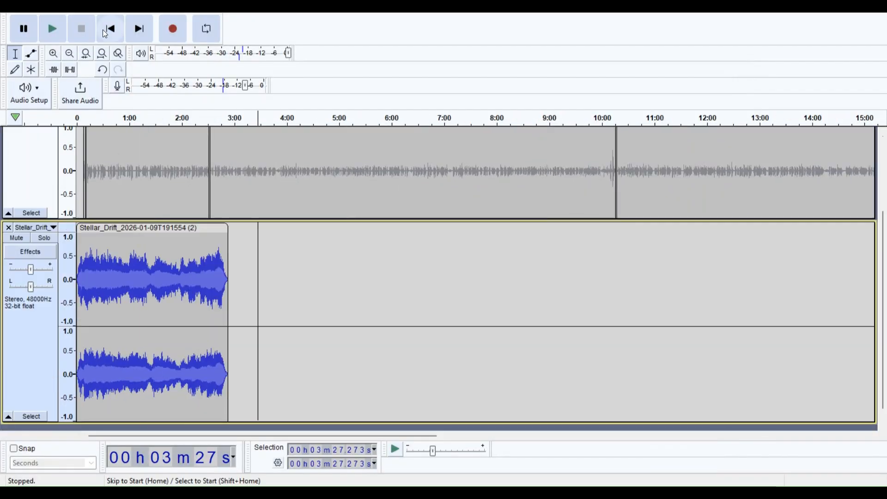
{"action": "left_click", "coordinate": [110, 28]}
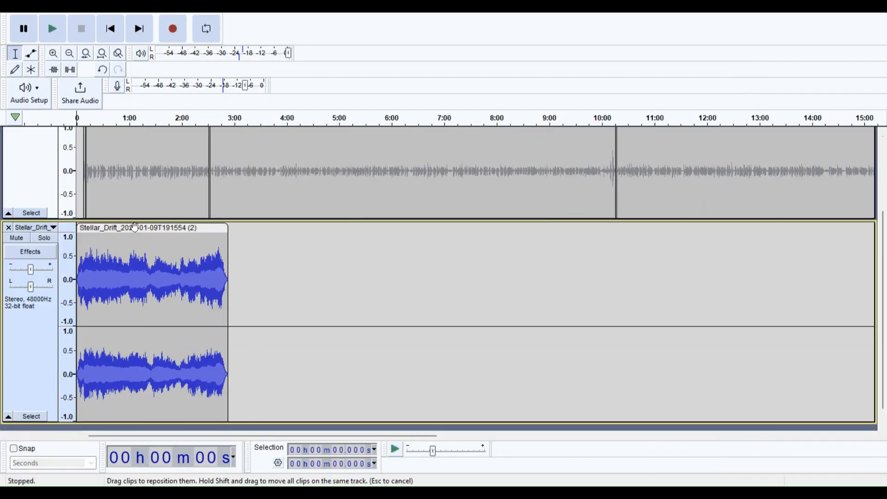
{"action": "left_click", "coordinate": [134, 227]}
{"action": "left_click", "coordinate": [200, 7]}
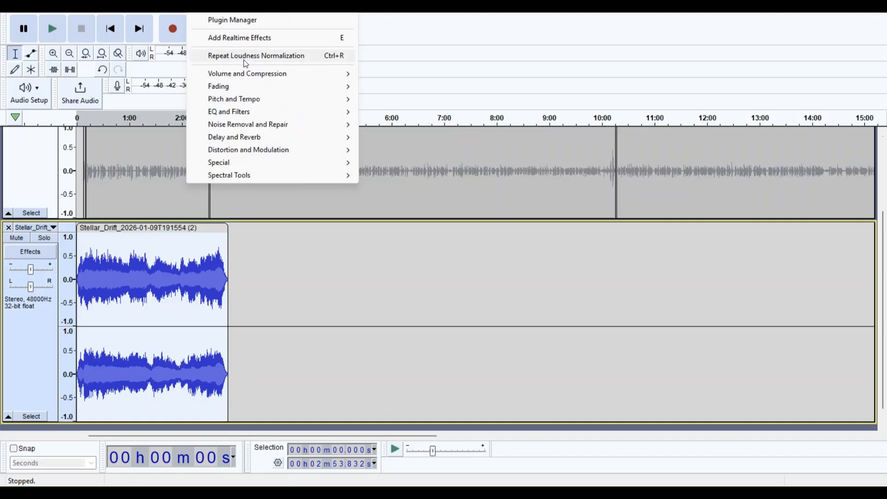
{"action": "left_click", "coordinate": [407, 122]}
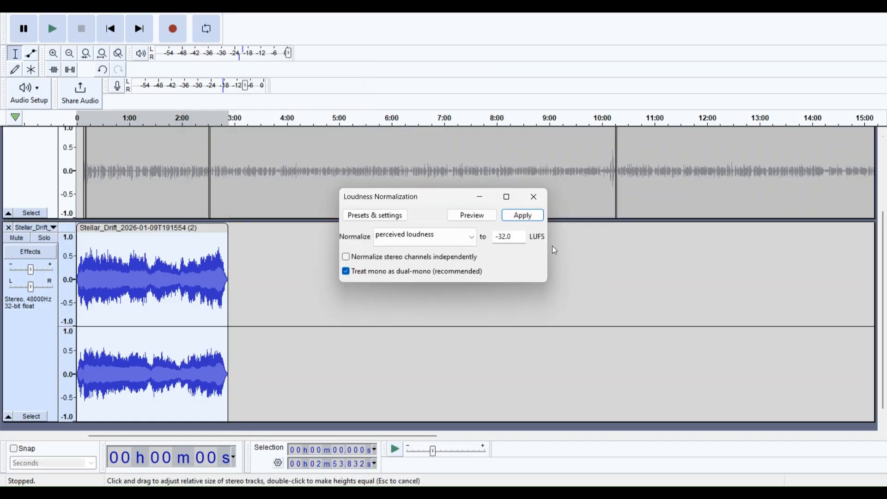
{"action": "left_click", "coordinate": [522, 215]}
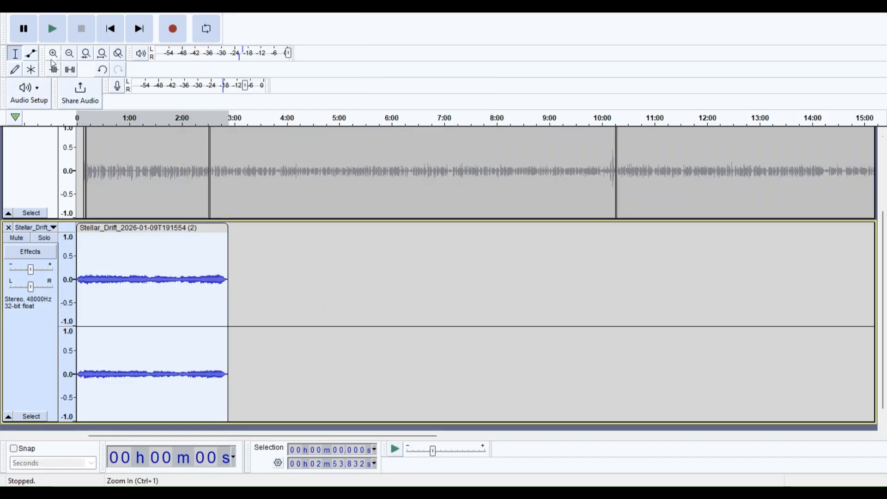
Play the normalized clip from about 1:16 and inspect the waveform around its quiet dip near 1:25
{"action": "left_click", "coordinate": [53, 53]}
{"action": "left_click", "coordinate": [53, 53]}
{"action": "left_click", "coordinate": [53, 54]}
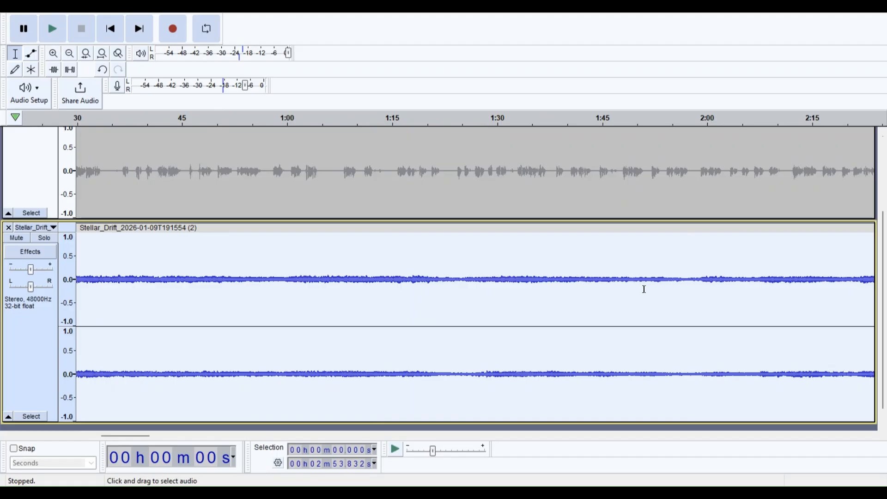
{"action": "left_click", "coordinate": [400, 120]}
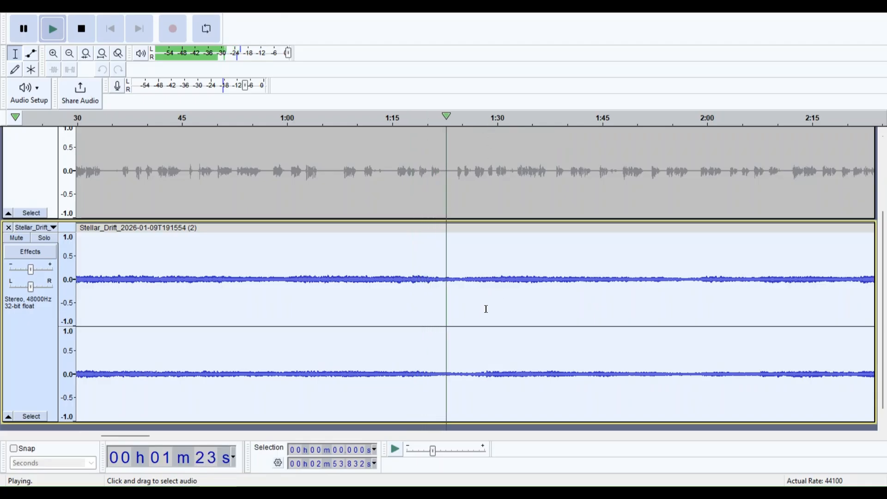
{"action": "scroll", "coordinate": [463, 299], "scroll_direction": "up", "scroll_amount": 2, "text": "ctrl"}
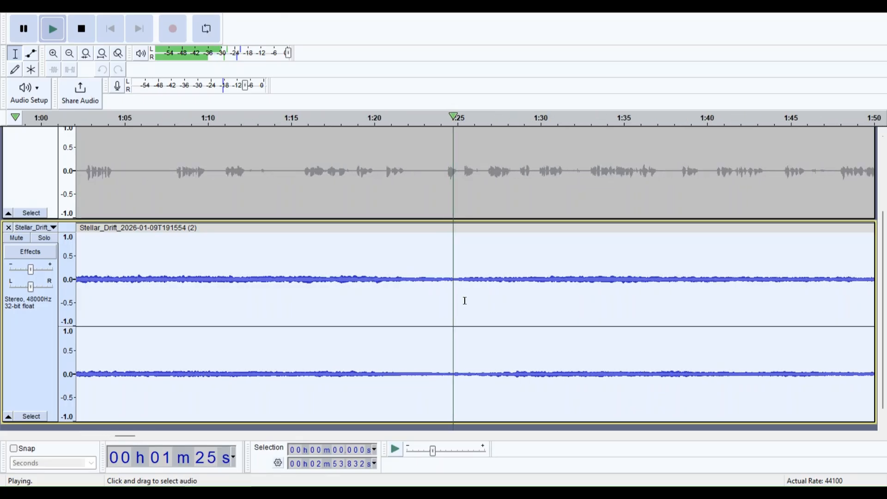
{"action": "scroll", "coordinate": [471, 302], "scroll_direction": "up", "scroll_amount": 1, "text": "ctrl"}
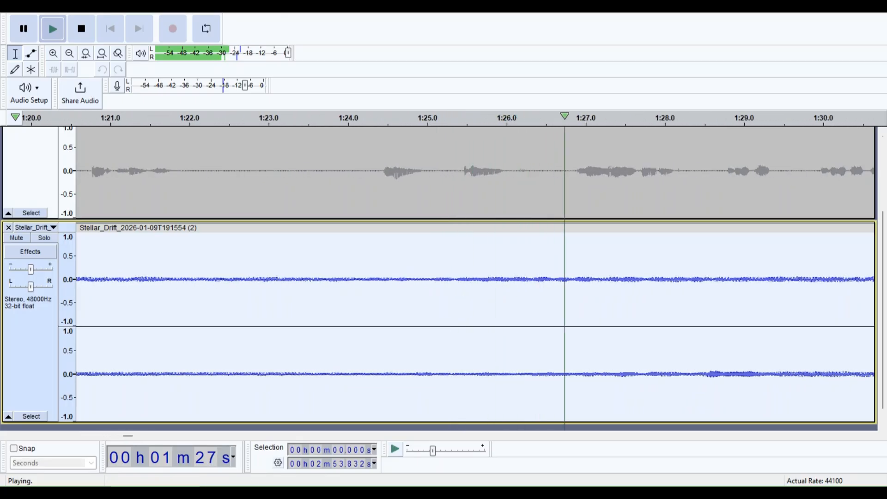
{"action": "left_click", "coordinate": [85, 54]}
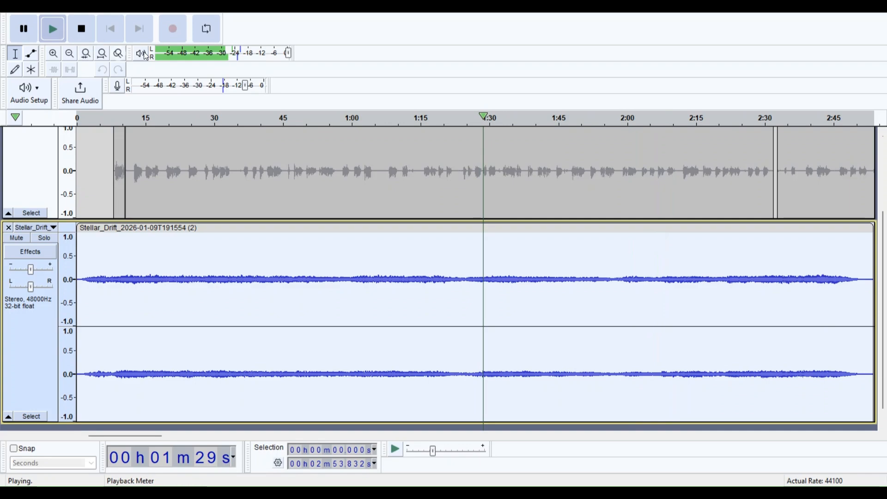
Mark the dip at about 1:24.8 and replay the passage from about 1:21 to find a cut point
{"action": "left_click", "coordinate": [465, 276]}
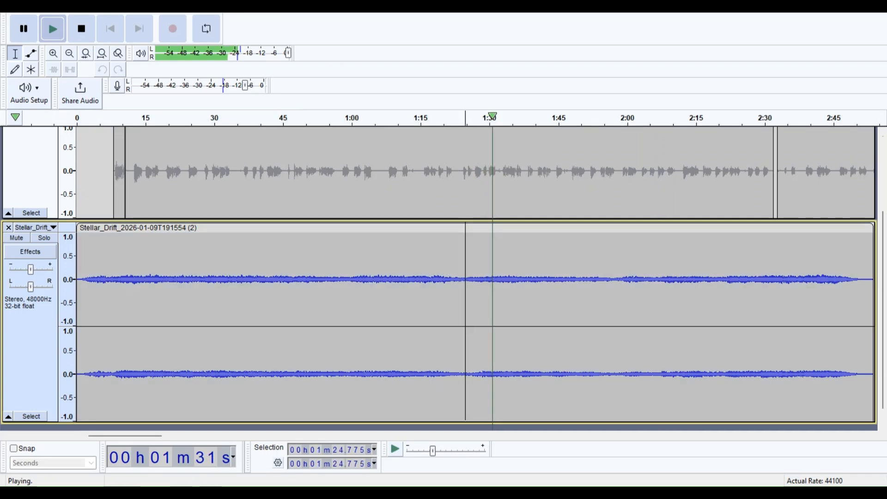
{"action": "left_click", "coordinate": [94, 29]}
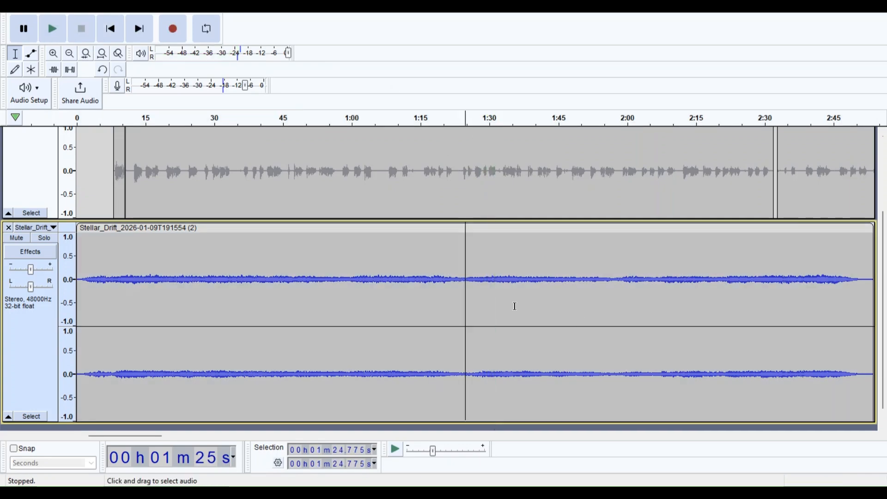
{"action": "left_click", "coordinate": [449, 122]}
{"action": "scroll", "coordinate": [457, 291], "scroll_direction": "up", "scroll_amount": 4}
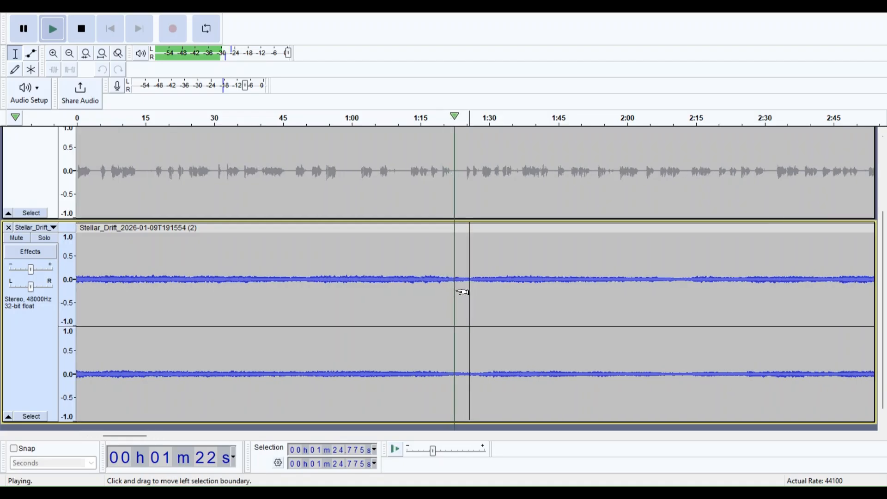
{"action": "scroll", "coordinate": [463, 293], "scroll_direction": "up", "scroll_amount": 3}
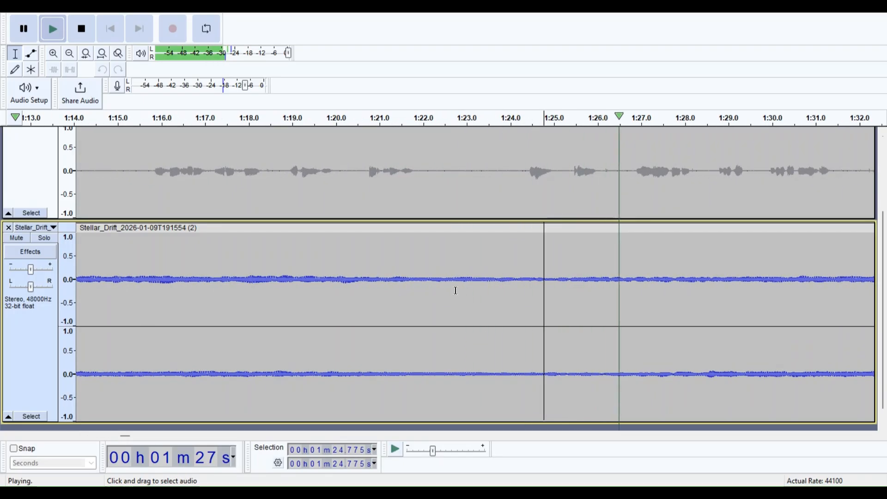
{"action": "key", "text": "space"}
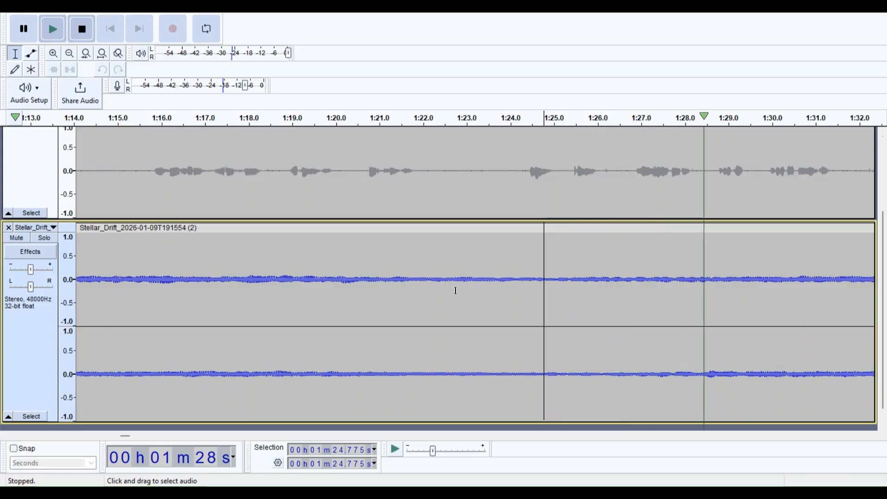
Split the Stellar_Drift clip at about 1:27.75 and delete everything after the split
{"action": "left_click", "coordinate": [674, 278]}
{"action": "right_click", "coordinate": [676, 279]}
{"action": "left_click", "coordinate": [711, 330]}
{"action": "left_click", "coordinate": [700, 228]}
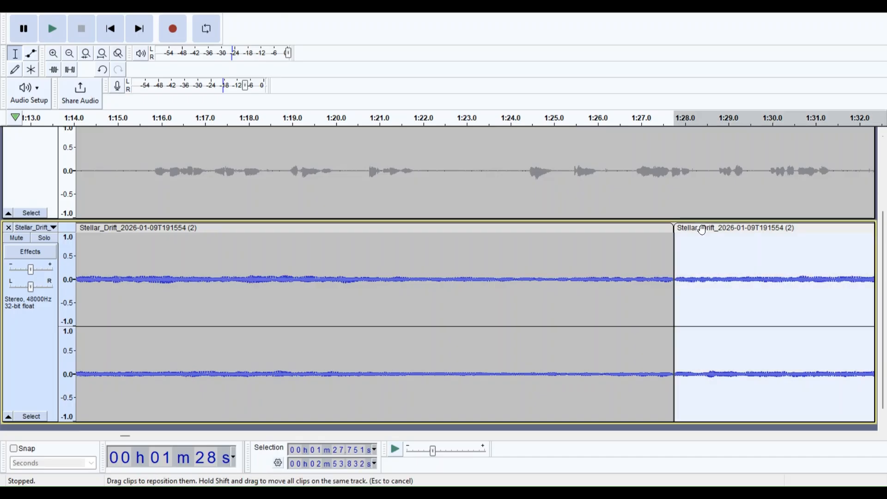
{"action": "key", "text": "Delete"}
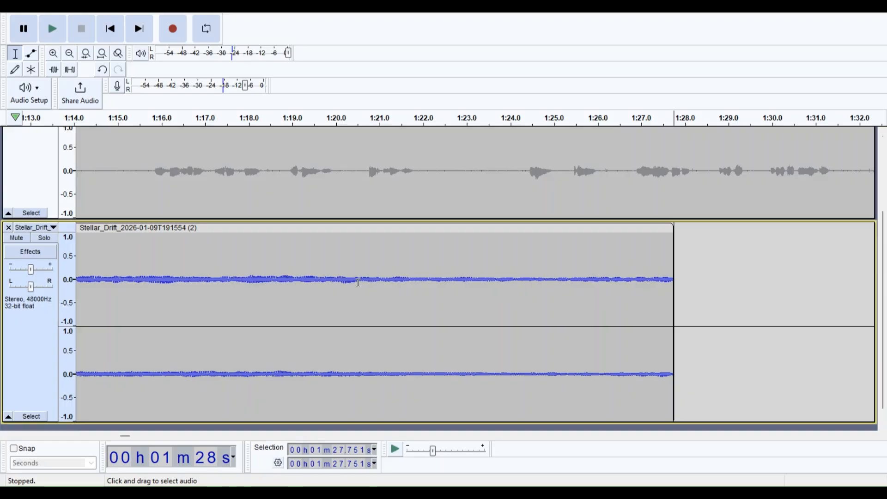
Fade out the end of the clip from about 1:19.6 to 1:27.75
{"action": "left_click_drag", "start_coordinate": [319, 281], "coordinate": [674, 298]}
{"action": "left_click", "coordinate": [203, 13]}
{"action": "mouse_move", "coordinate": [341, 86]}
{"action": "left_click", "coordinate": [388, 144]}
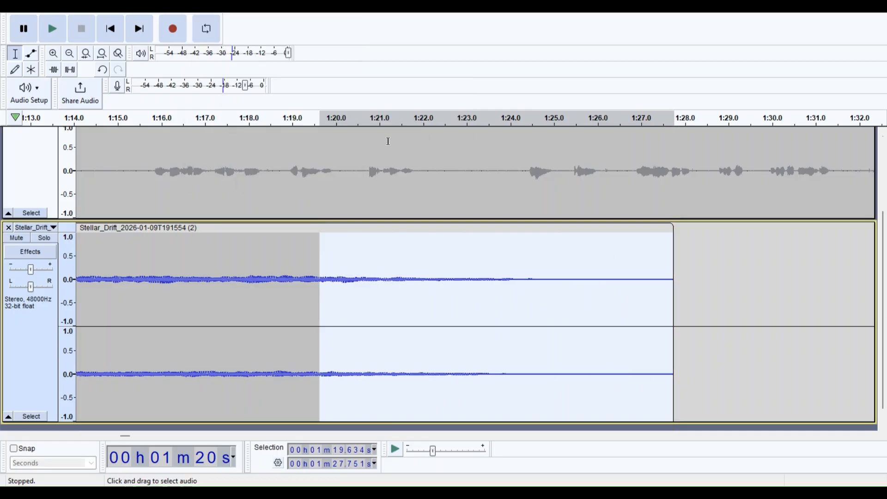
Copy the faded clip and place the copy on the same track directly against its end at about 1:27.75
{"action": "left_click", "coordinate": [412, 242]}
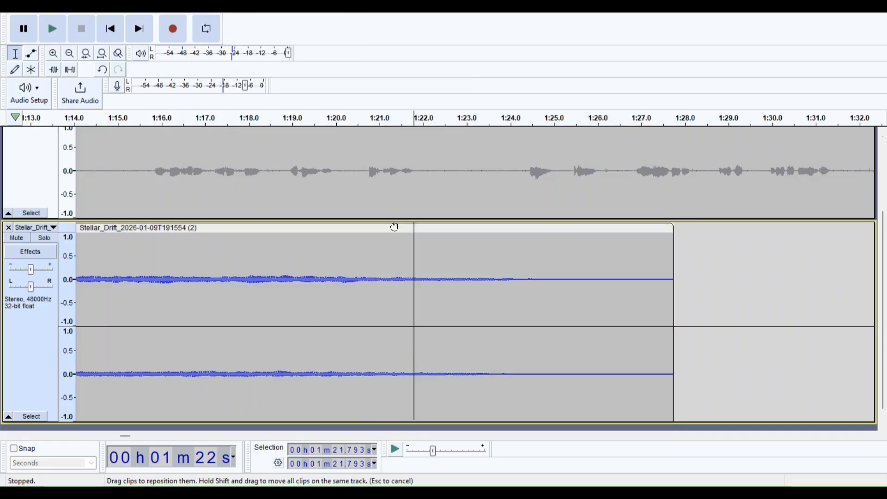
{"action": "left_click", "coordinate": [394, 228]}
{"action": "right_click", "coordinate": [496, 316]}
{"action": "left_click", "coordinate": [526, 331]}
{"action": "left_click", "coordinate": [702, 278]}
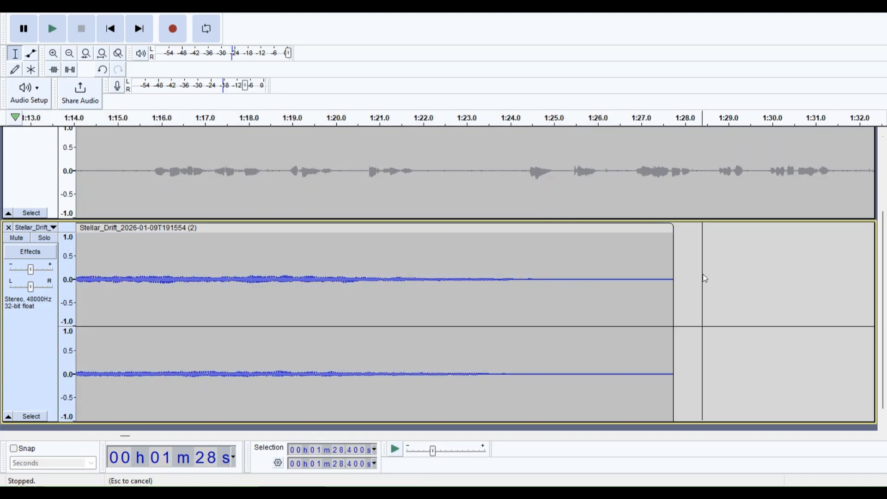
{"action": "right_click", "coordinate": [702, 277]}
{"action": "left_click", "coordinate": [758, 283]}
{"action": "left_click_drag", "start_coordinate": [739, 228], "coordinate": [710, 228]}
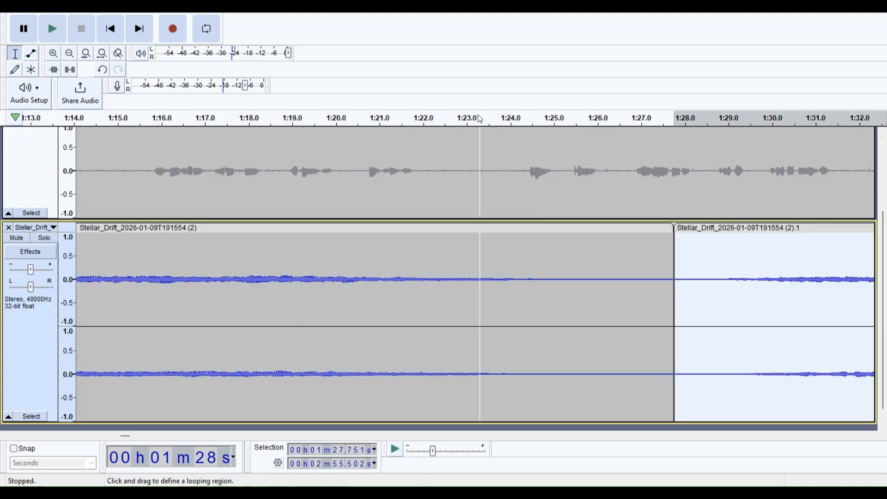
Listen across the seam between the two clips and try deleting about 1.2 seconds from the second clip's start
{"action": "left_click", "coordinate": [434, 119]}
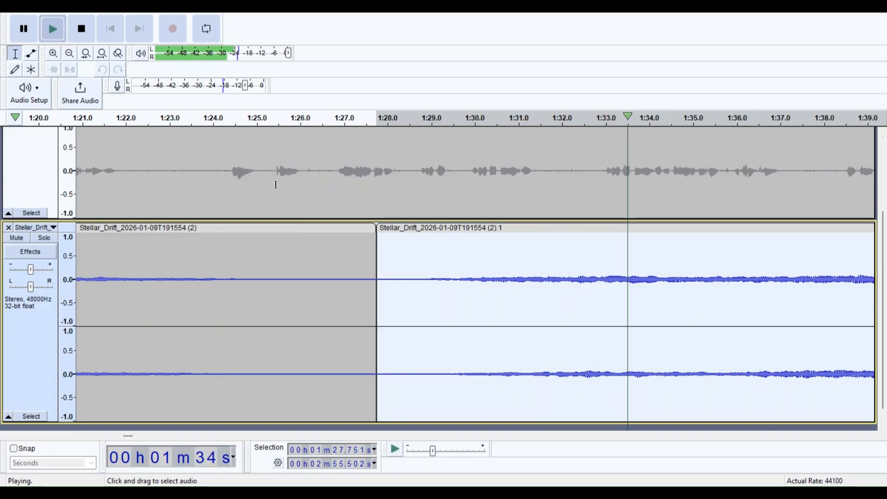
{"action": "left_click", "coordinate": [191, 122]}
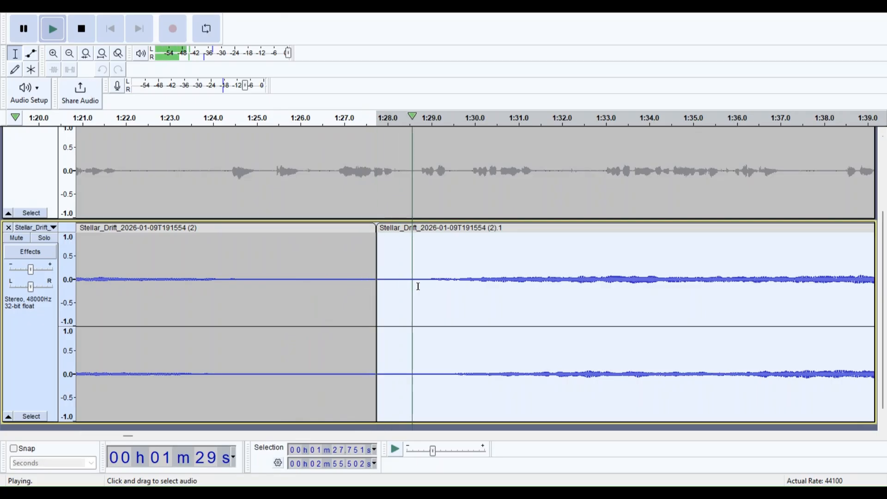
{"action": "key", "text": "space"}
{"action": "left_click_drag", "start_coordinate": [429, 282], "coordinate": [377, 284]}
{"action": "key", "text": "Delete"}
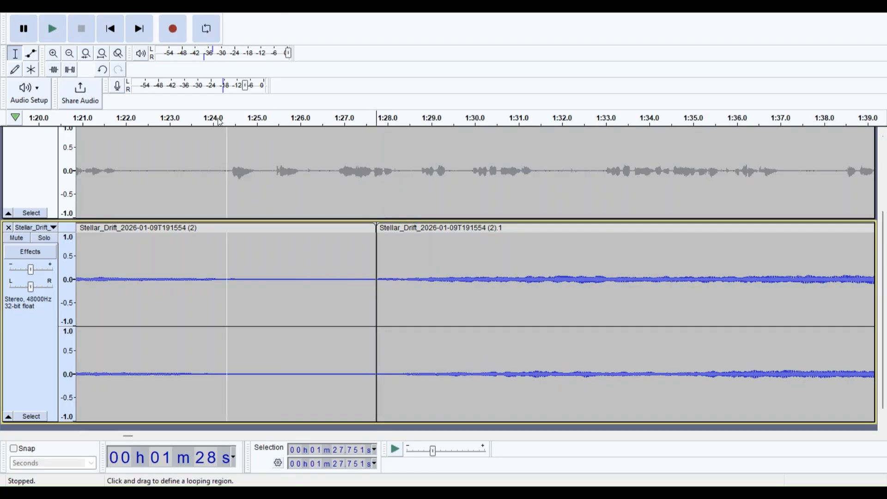
Replay the shortened seam from about 1:23.5 to 1:29 while raising the system volume to 70
{"action": "left_click", "coordinate": [189, 115]}
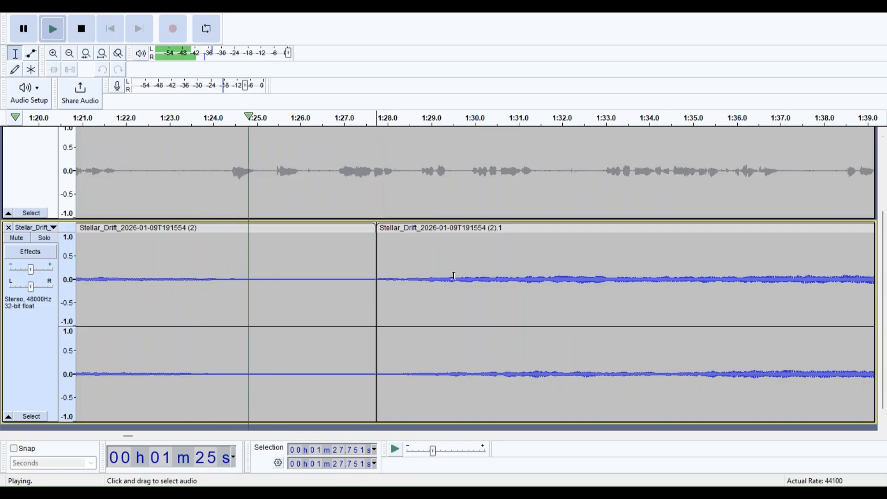
{"action": "key", "text": "XF86AudioRaiseVolume"}
{"action": "key", "text": "XF86AudioRaiseVolume"}
{"action": "key", "text": "XF86AudioRaiseVolume"}
{"action": "key", "text": "XF86AudioRaiseVolume"}
{"action": "key", "text": "XF86AudioRaiseVolume"}
{"action": "key", "text": "XF86AudioRaiseVolume"}
{"action": "key", "text": "XF86AudioRaiseVolume"}
{"action": "key", "text": "XF86AudioRaiseVolume"}
{"action": "key", "text": "XF86AudioRaiseVolume"}
{"action": "key", "text": "XF86AudioRaiseVolume"}
{"action": "key", "text": "XF86AudioRaiseVolume"}
{"action": "key", "text": "XF86AudioRaiseVolume"}
{"action": "key", "text": "XF86AudioRaiseVolume"}
{"action": "key", "text": "XF86AudioRaiseVolume"}
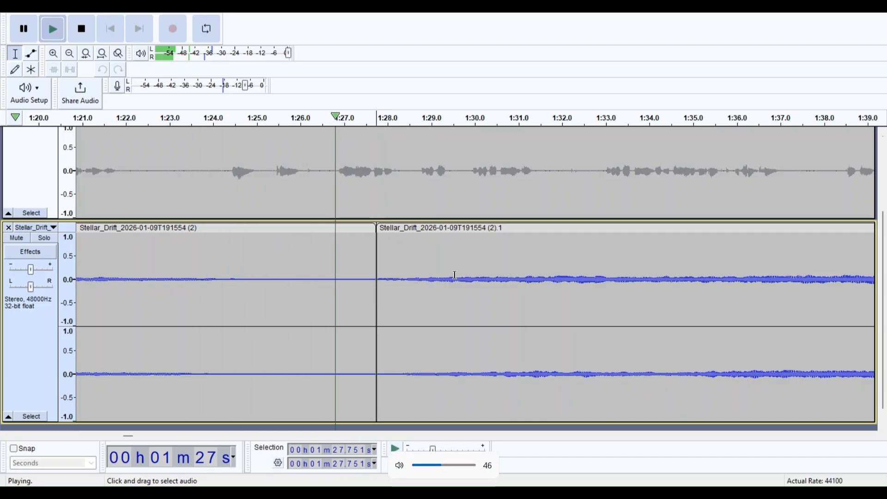
{"action": "key", "text": "XF86AudioRaiseVolume"}
{"action": "key", "text": "XF86AudioRaiseVolume"}
{"action": "key", "text": "XF86AudioRaiseVolume"}
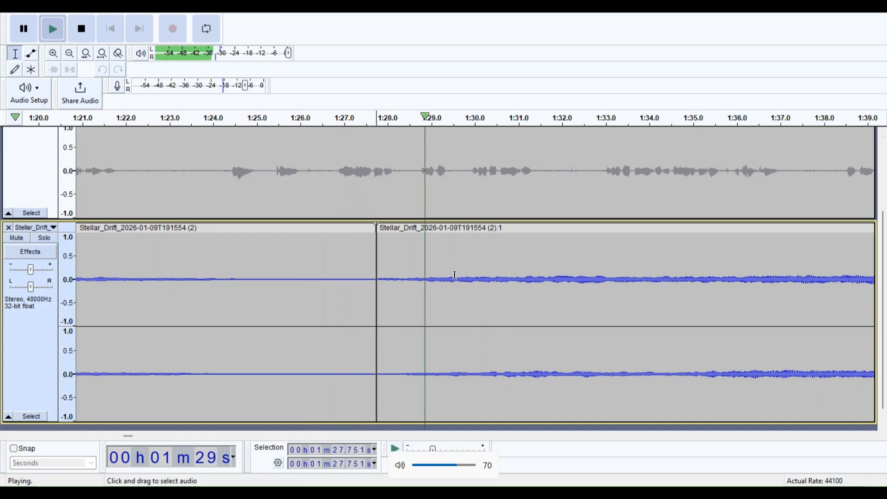
{"action": "key", "text": "space"}
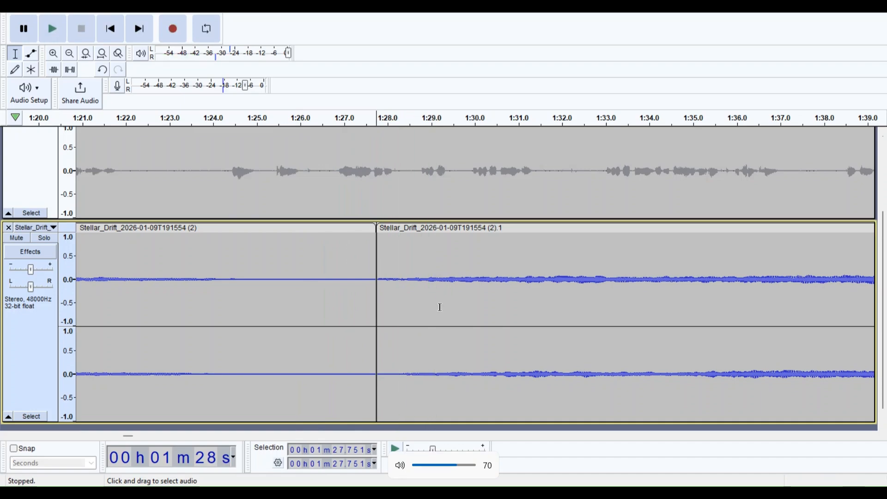
Undo the deletion at the second clip's start and replay the seam
{"action": "left_click", "coordinate": [36, 14]}
{"action": "left_click", "coordinate": [42, 17]}
{"action": "left_click", "coordinate": [533, 289]}
{"action": "left_click", "coordinate": [189, 121]}
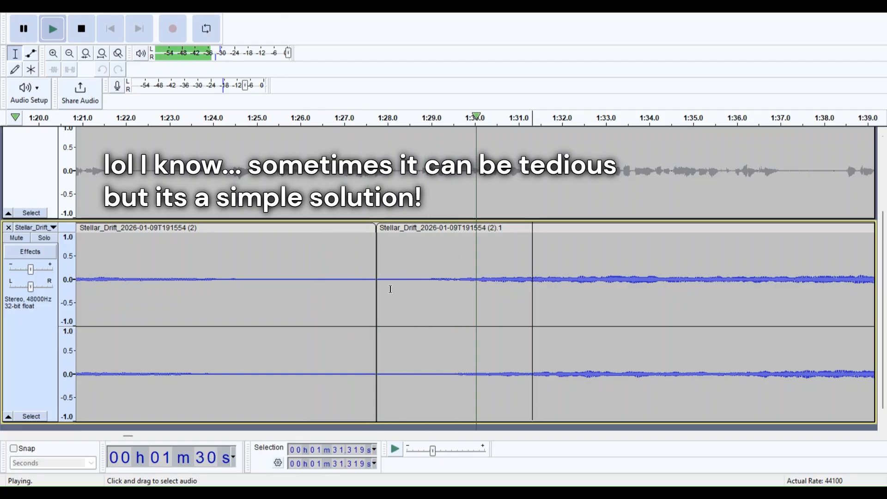
{"action": "left_click", "coordinate": [318, 119]}
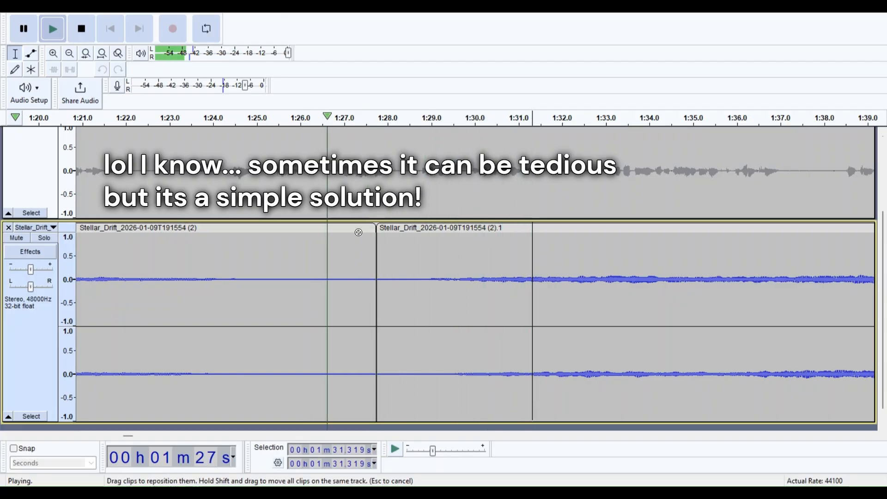
Delete the audio across the seam from 1:27.466 to 1:28.287 and replay the transition from about 1:25
{"action": "left_click_drag", "start_coordinate": [365, 285], "coordinate": [400, 283]}
{"action": "right_click", "coordinate": [410, 266]}
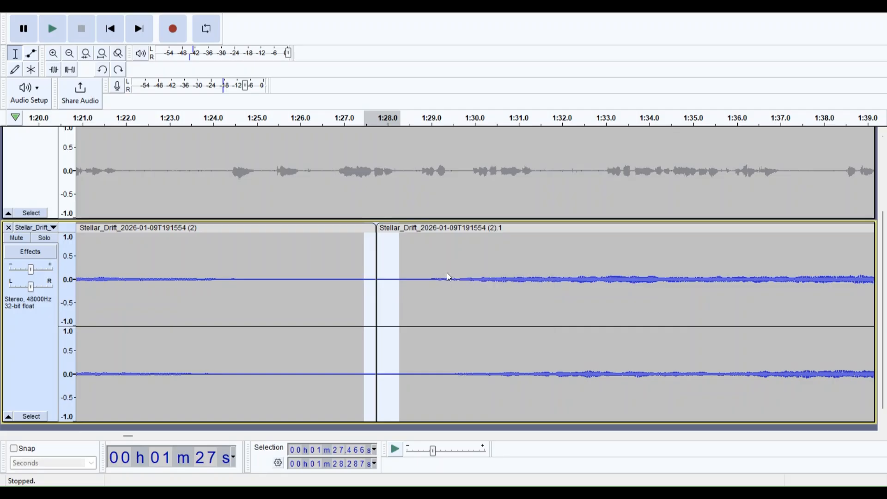
{"action": "left_click", "coordinate": [445, 276]}
{"action": "left_click", "coordinate": [265, 121]}
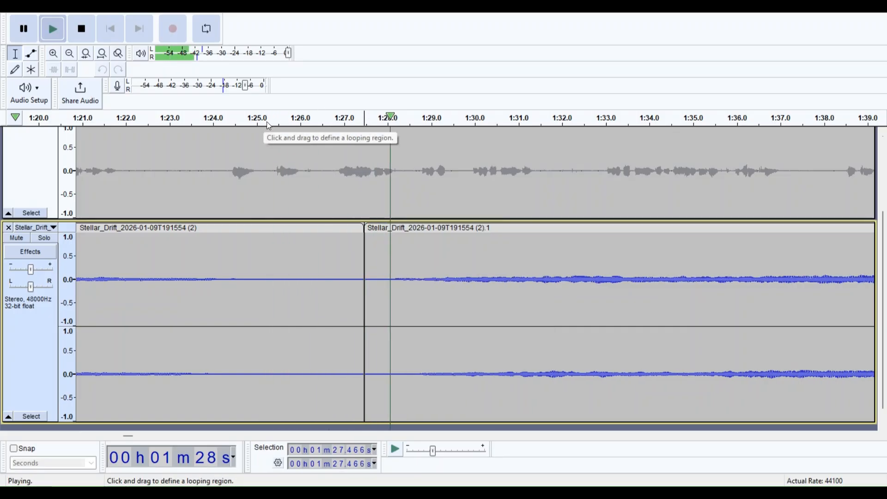
{"action": "key", "text": "space"}
Fade in the second clip's opening from 1:27.466 to 1:30.604 and replay the transition from about 1:24.5
{"action": "left_click_drag", "start_coordinate": [501, 274], "coordinate": [365, 285]}
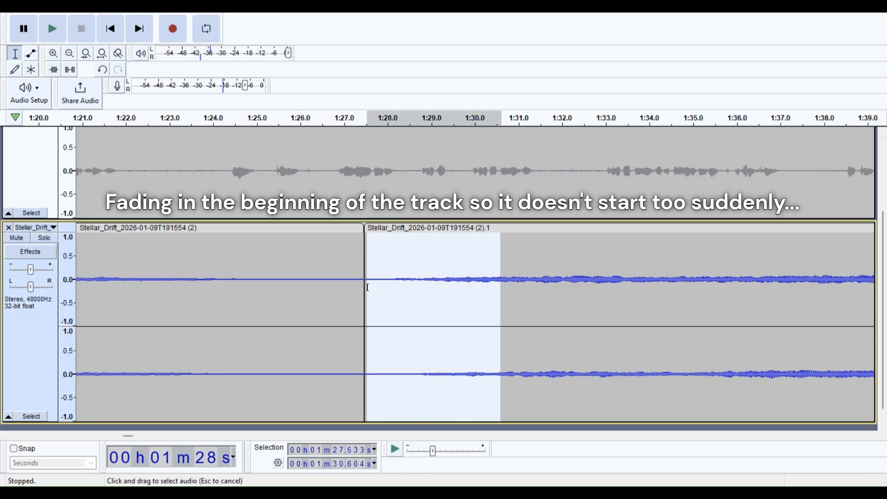
{"action": "left_click", "coordinate": [192, 13]}
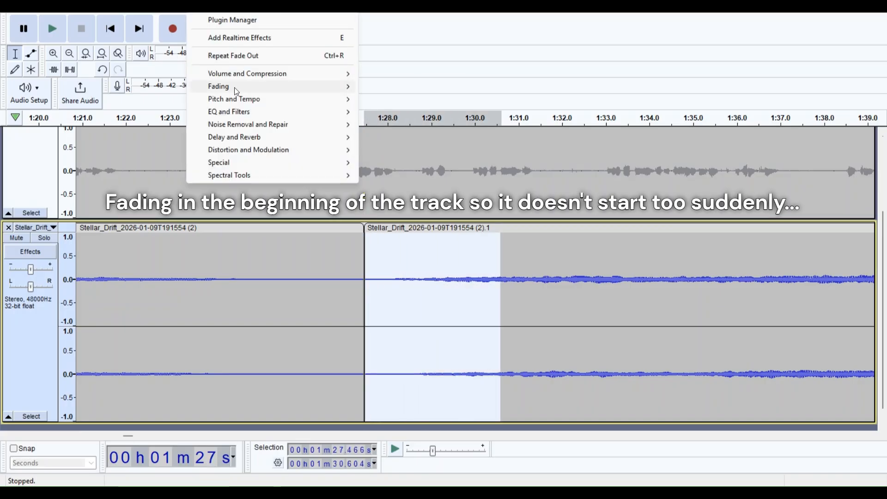
{"action": "left_click", "coordinate": [383, 124]}
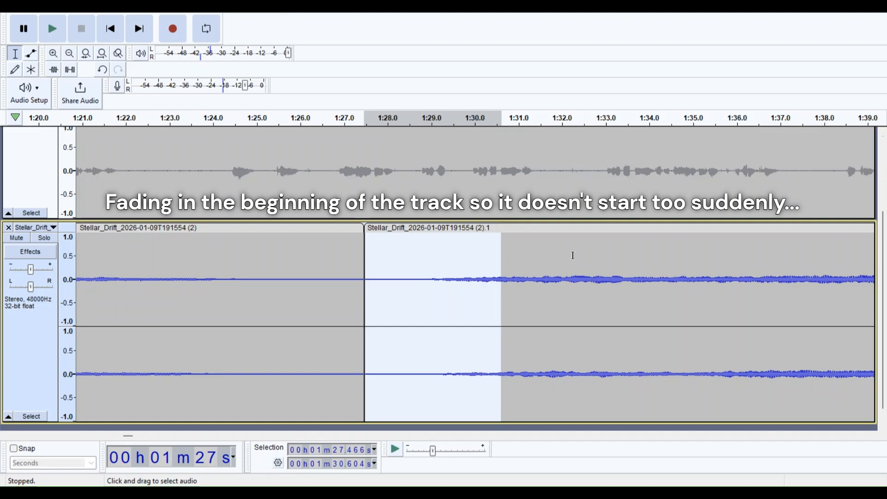
{"action": "left_click", "coordinate": [573, 256]}
{"action": "left_click", "coordinate": [236, 118]}
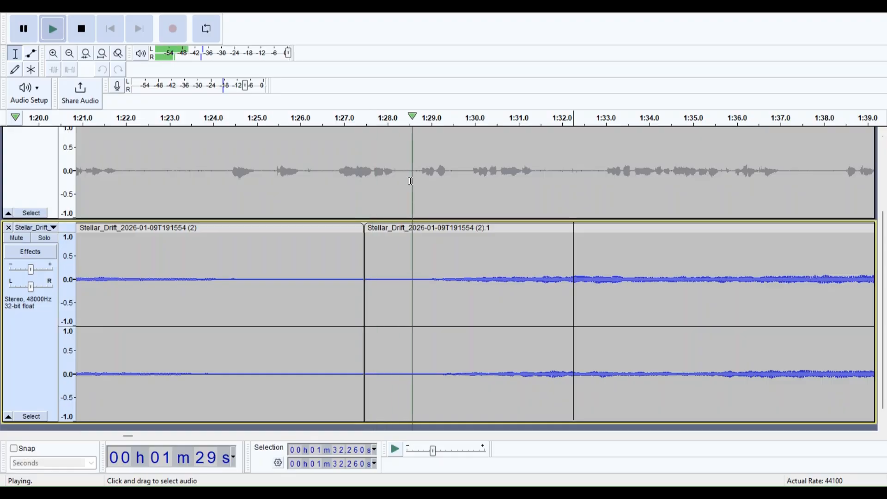
Stop playback and join the two Stellar_Drift clips into one at their seam
{"action": "double_click", "coordinate": [70, 54]}
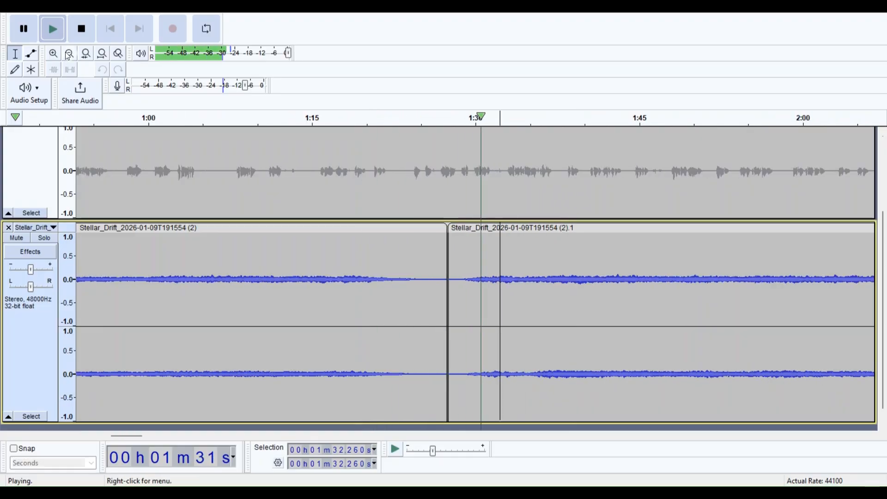
{"action": "key", "text": "space"}
{"action": "left_click", "coordinate": [447, 300]}
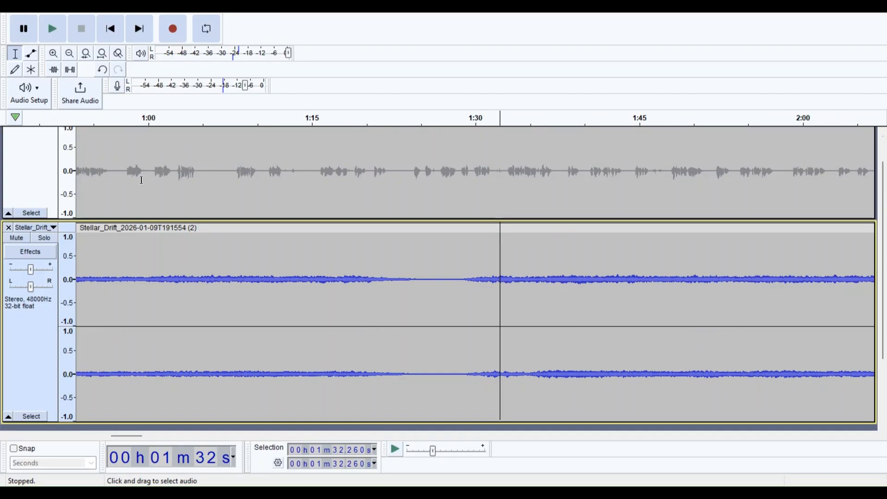
Unmute the Audio 1 track and listen to both tracks together from about 1:26, raising the system volume
{"action": "scroll", "coordinate": [16, 134], "scroll_direction": "up", "scroll_amount": 3}
{"action": "left_click", "coordinate": [16, 145]}
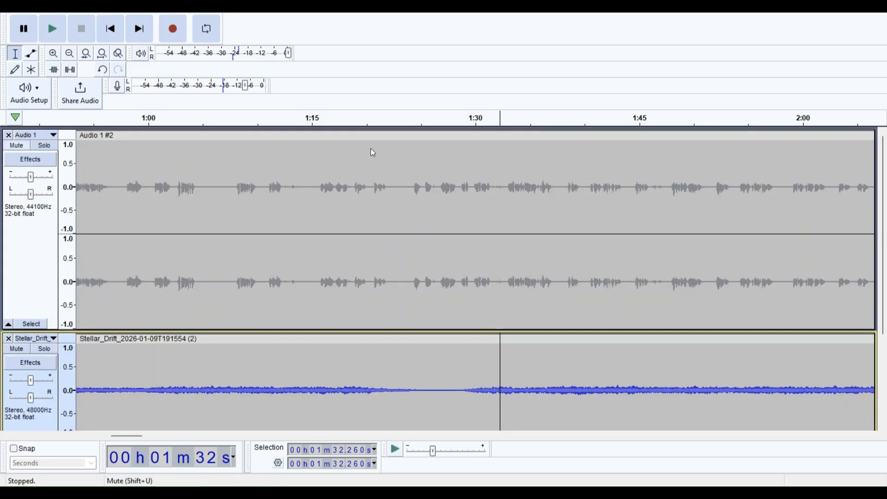
{"action": "left_click", "coordinate": [429, 121]}
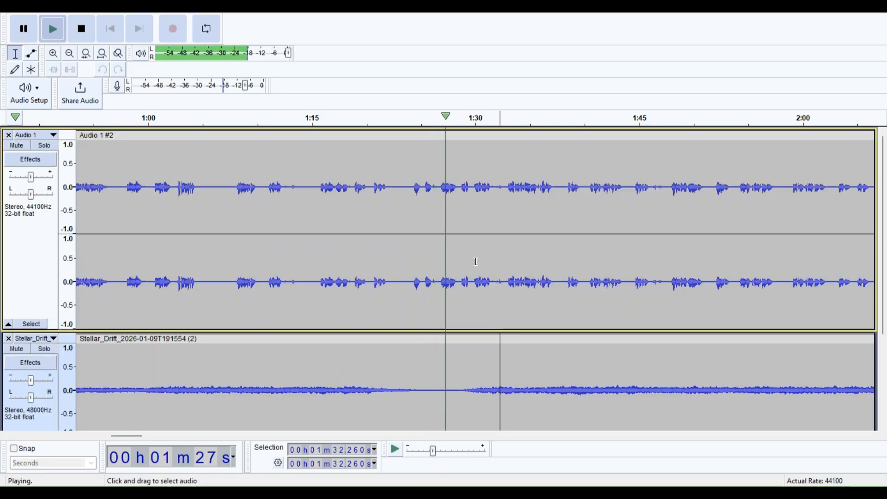
{"action": "key", "text": "XF86AudioRaiseVolume"}
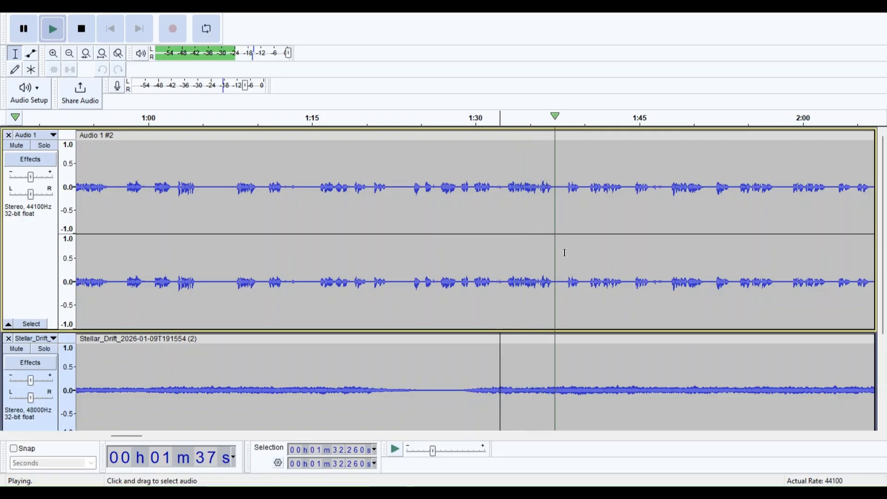
{"action": "left_click", "coordinate": [82, 29]}
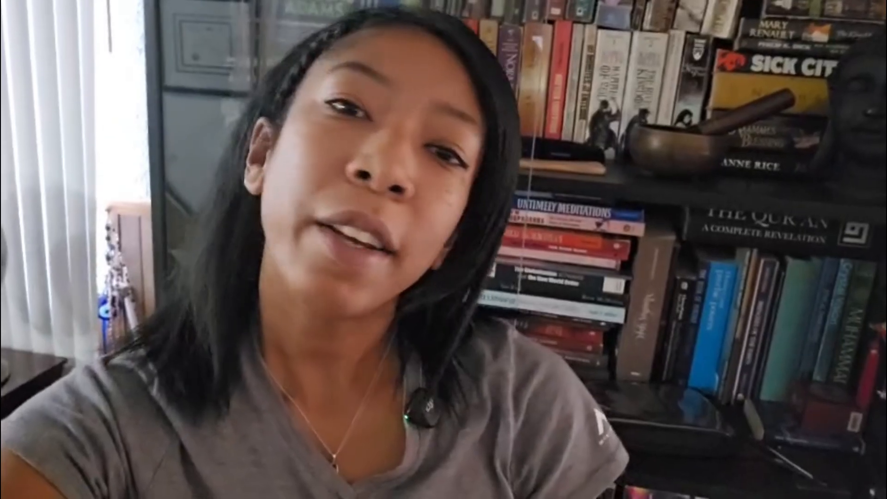